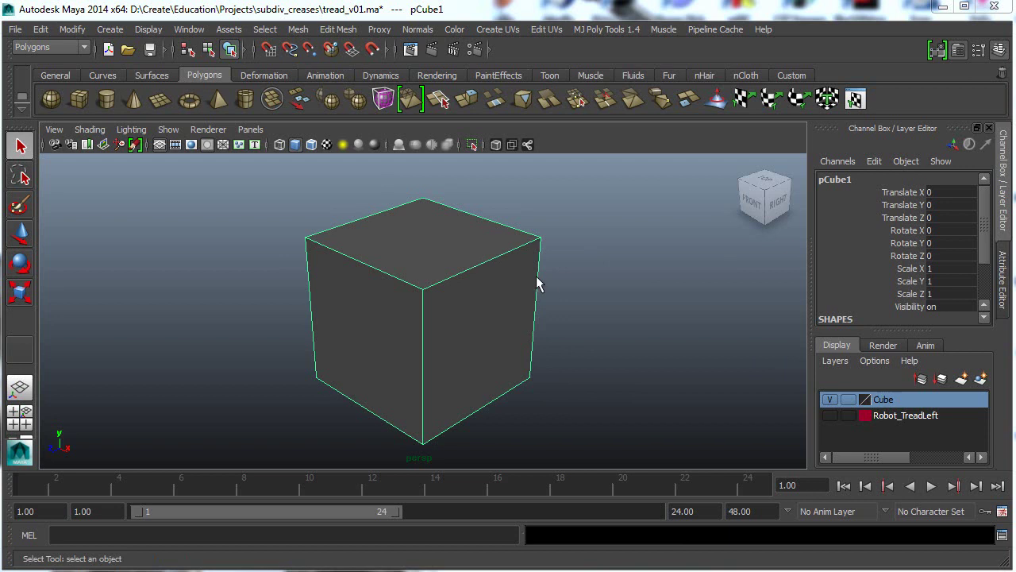
Step: Orbit around pCube1 and toggle its smooth mesh preview on and off a few times
left_click_drag(447, 311, 497, 307, "alt")
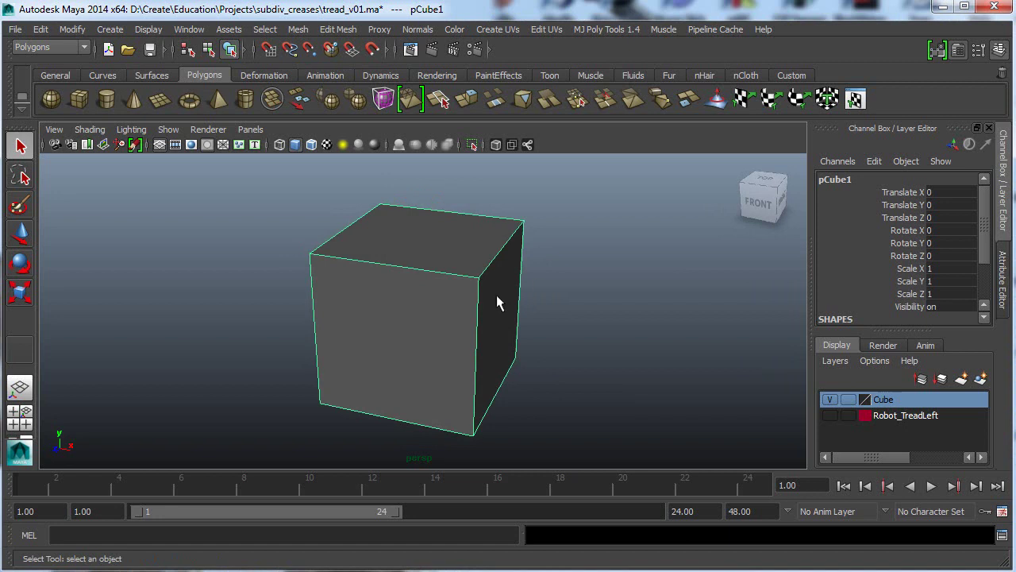
key("3")
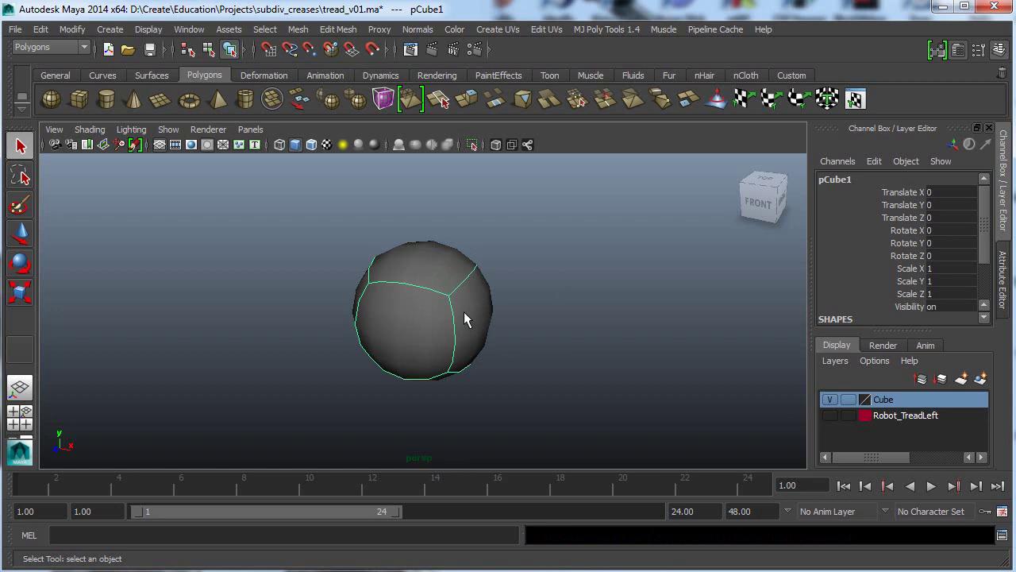
key("1")
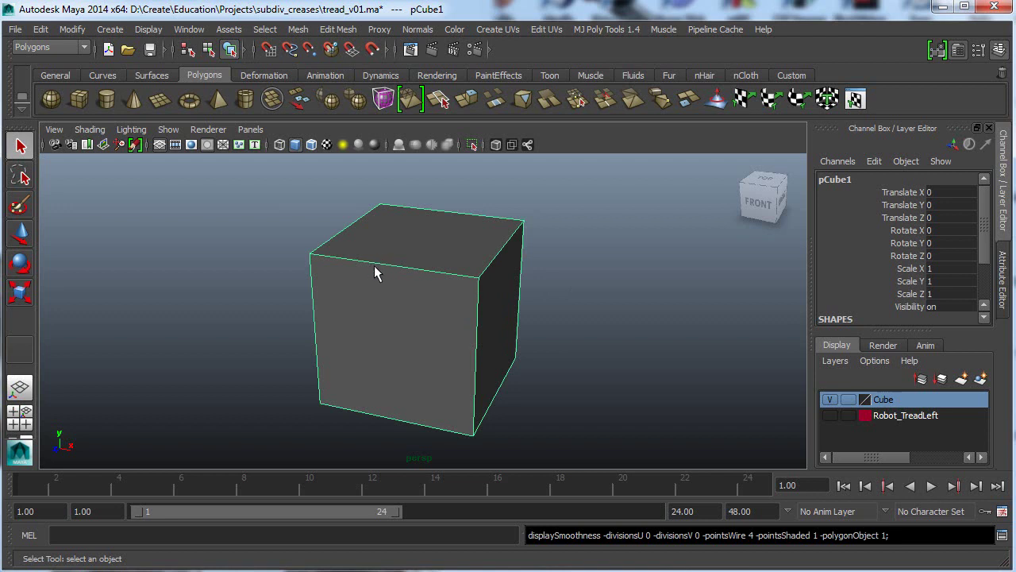
key("3")
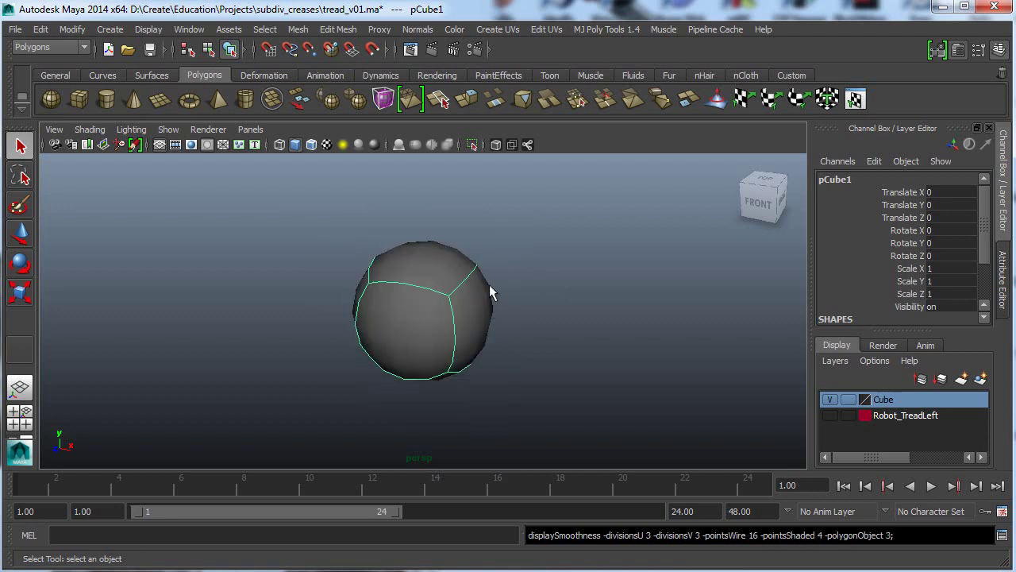
key("1")
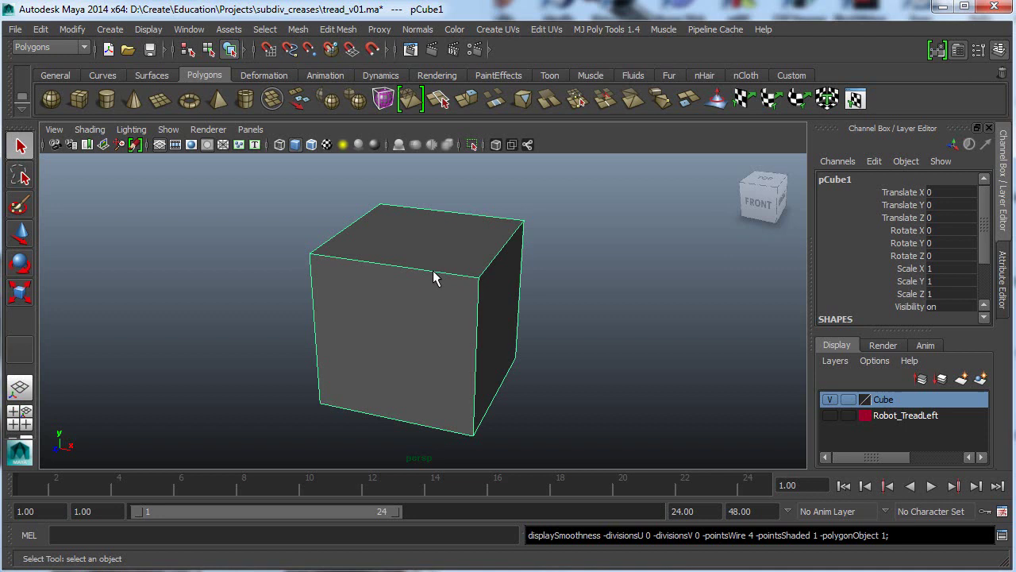
Step: Turn the cube's smooth preview back on and marquee-select all 12 of its edges
key("3")
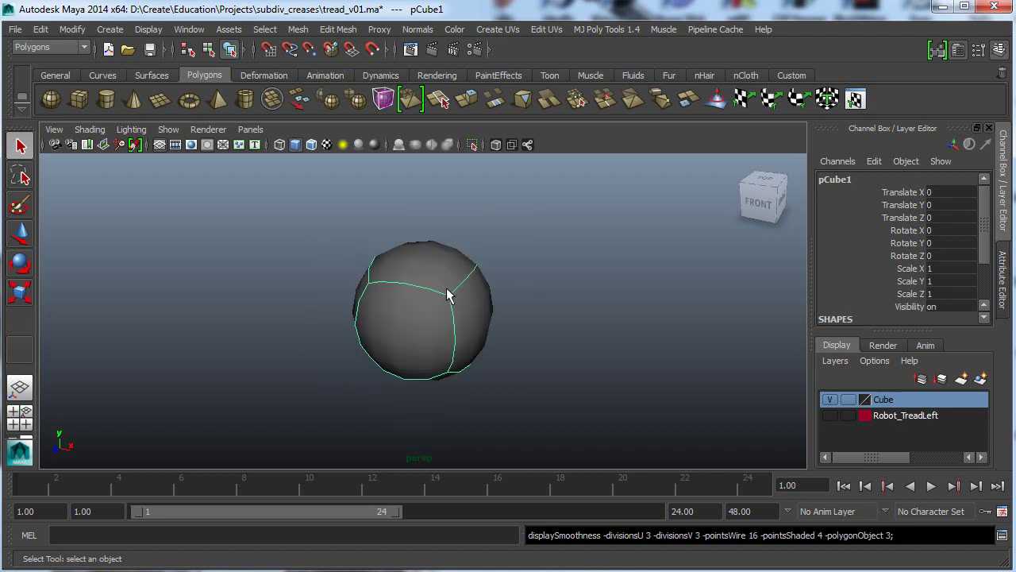
right_click_drag(449, 300, 452, 255)
left_click_drag(307, 213, 570, 397)
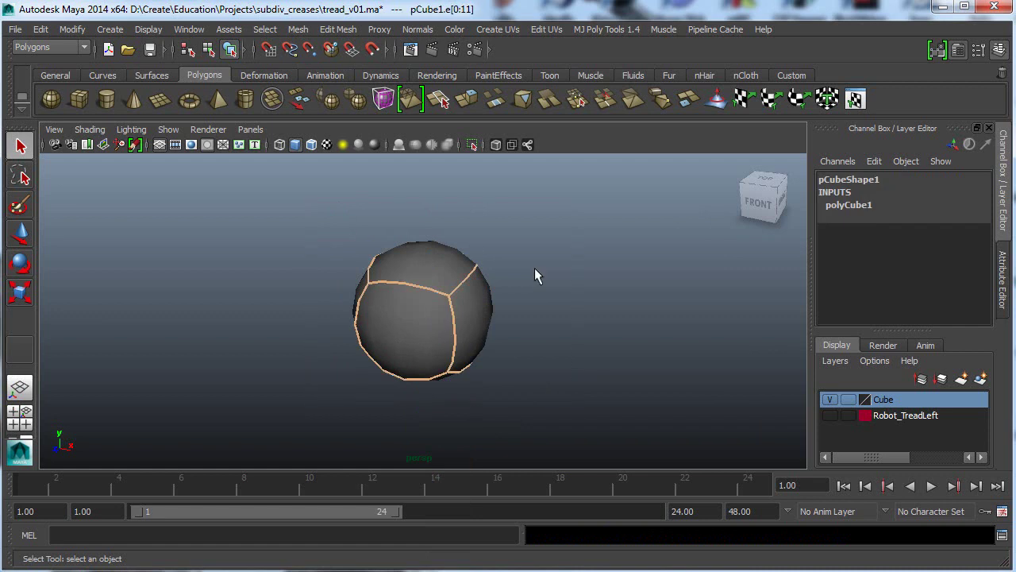
left_click(338, 30)
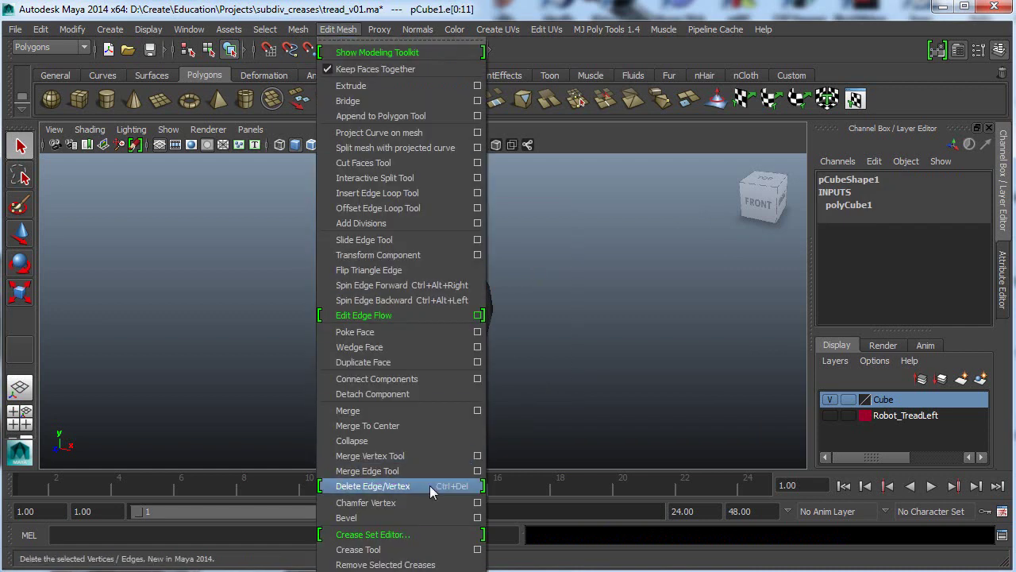
Step: Create creaseSet1 from the cube's 12 selected edges in the Crease Set Editor
left_click(412, 539)
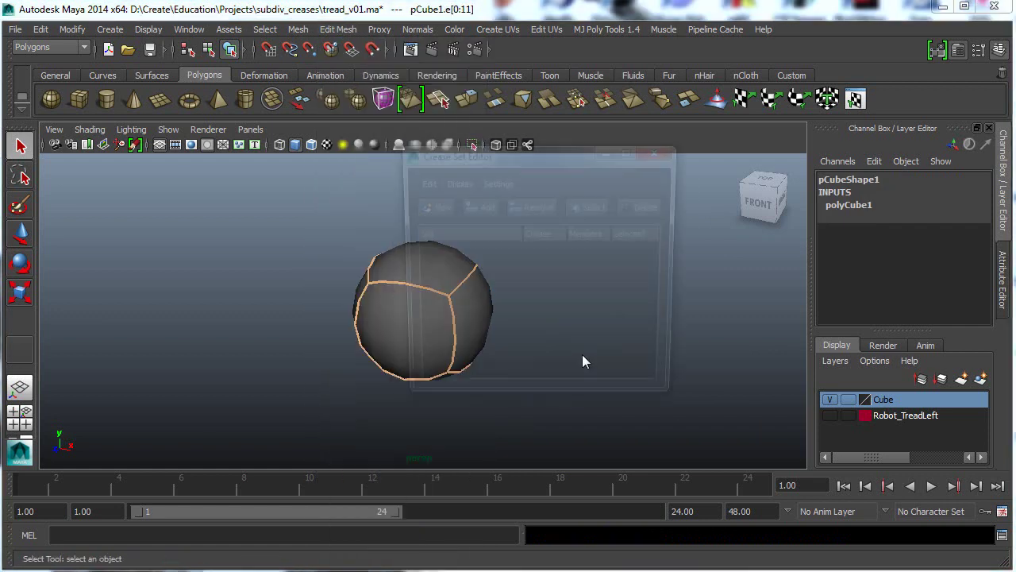
left_click_drag(556, 159, 719, 148)
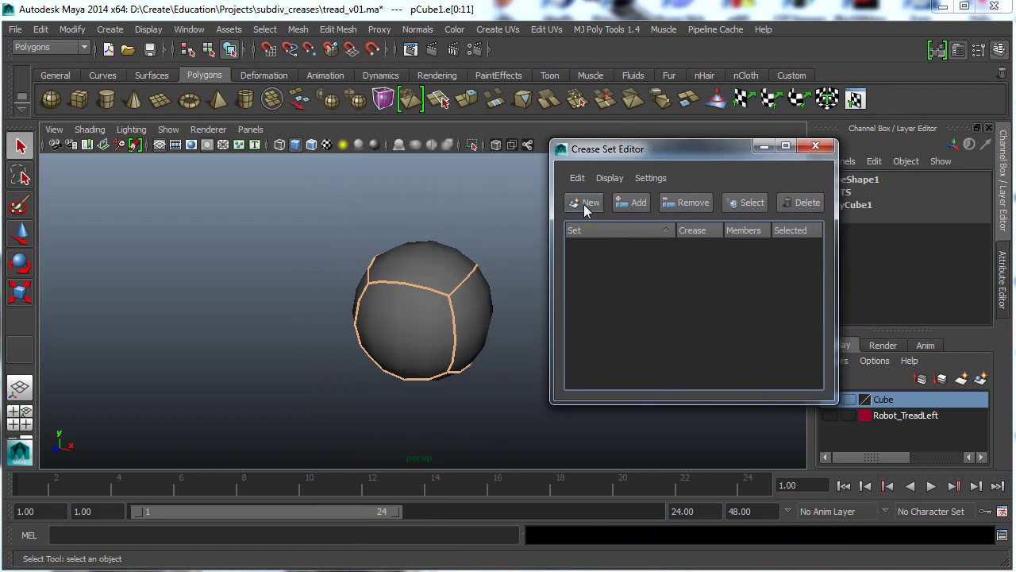
left_click(585, 204)
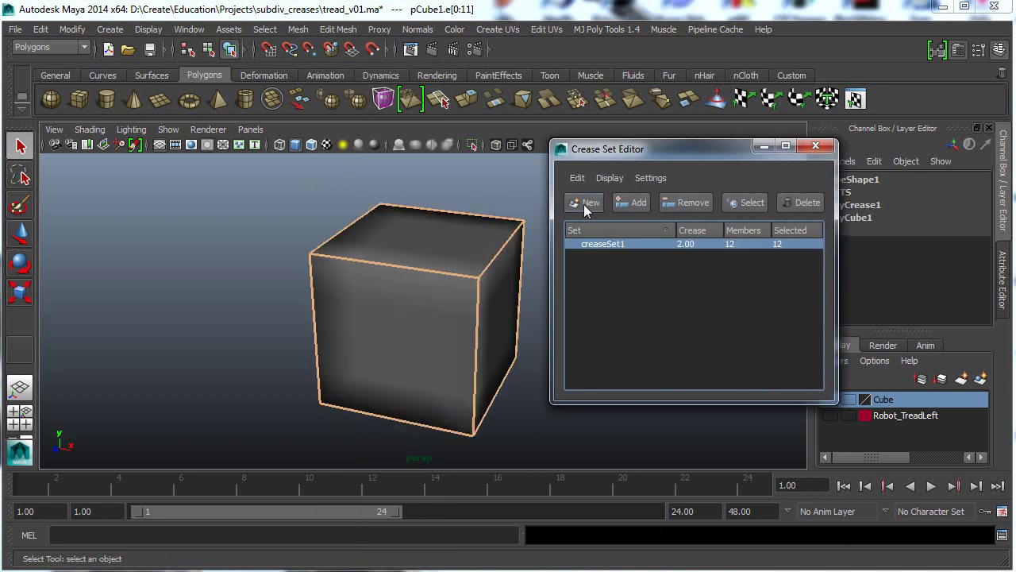
Step: Return to object mode, reselect the cube, and orbit to inspect its box-shaped smoothing
left_click(208, 49)
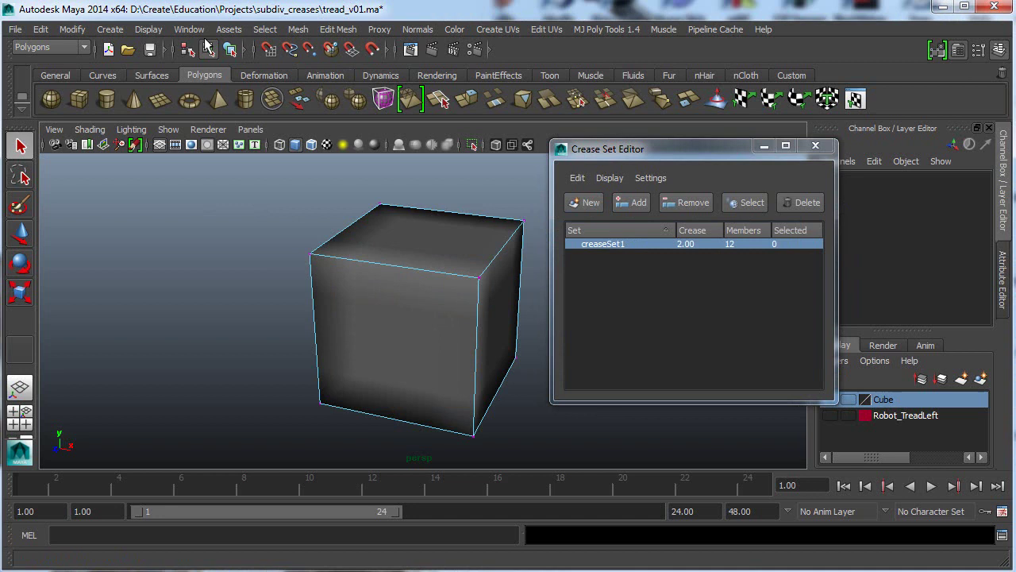
left_click(230, 49)
left_click(419, 246)
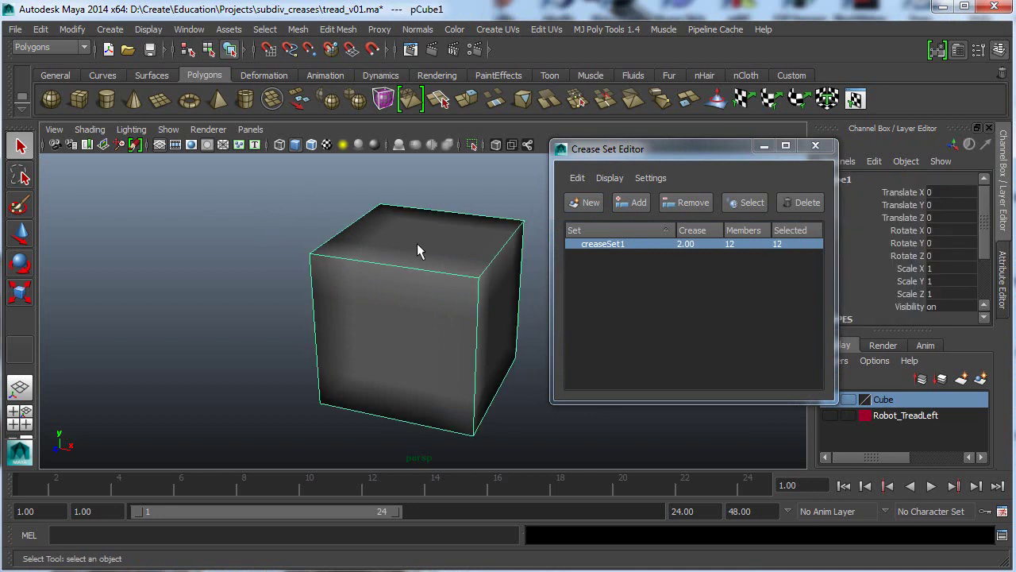
left_click_drag(408, 296, 482, 300, "alt")
middle_click_drag(474, 298, 394, 274, "alt")
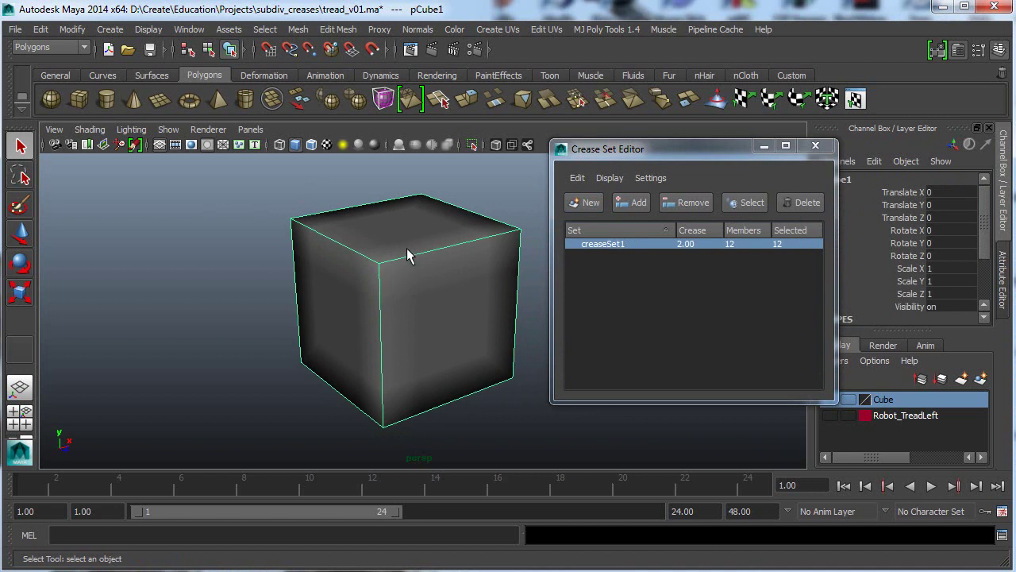
mouse_move(415, 263)
left_mouse_down("alt")
mouse_move(445, 256)
mouse_move(425, 270)
left_mouse_up("alt")
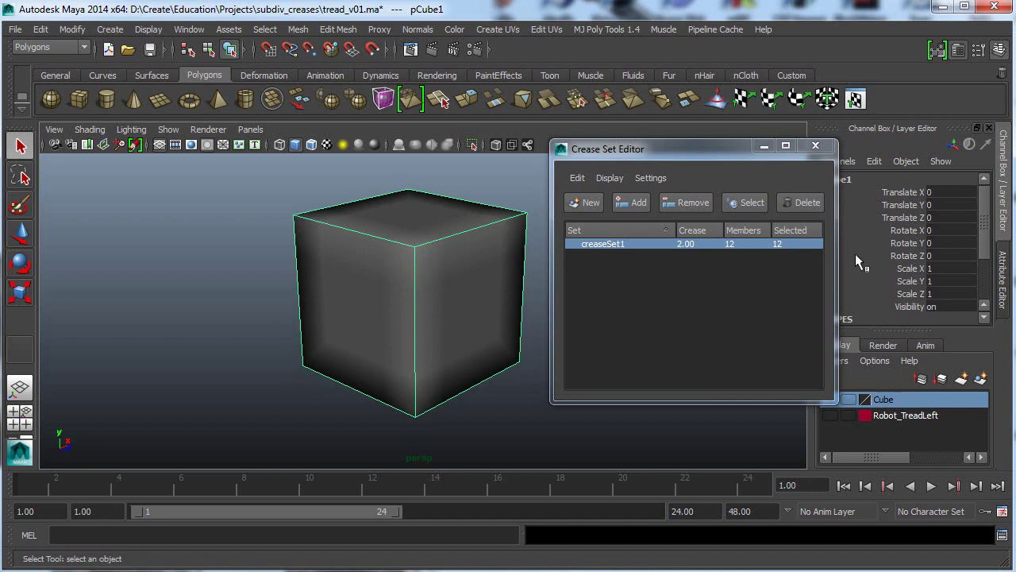
Step: Set the cube's Smooth Mesh Preview Division Levels to 5 in the Attribute Editor
left_click(1004, 278)
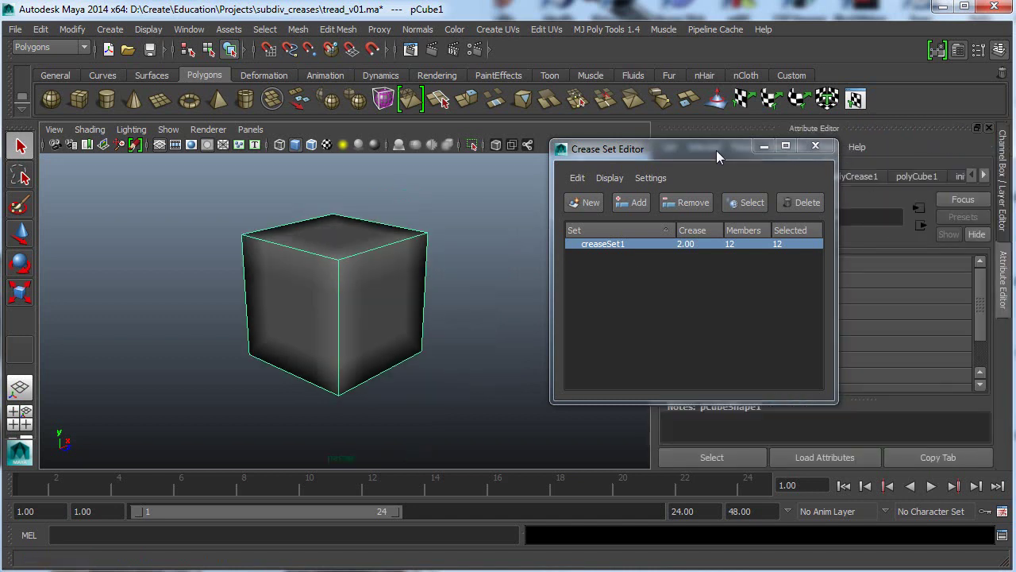
left_click_drag(716, 150, 171, 30)
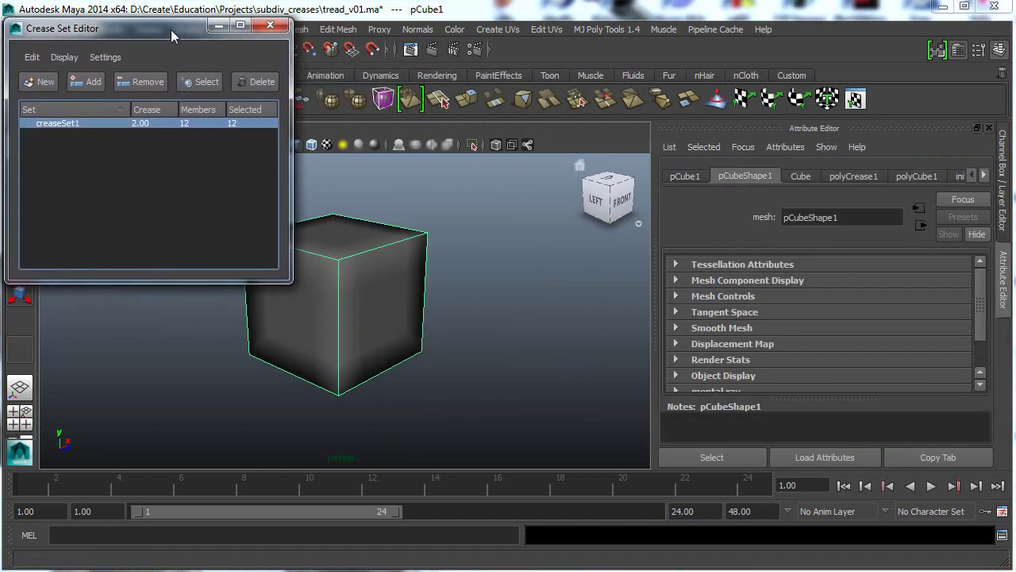
left_click(676, 327)
scroll(824, 346, "down", 4)
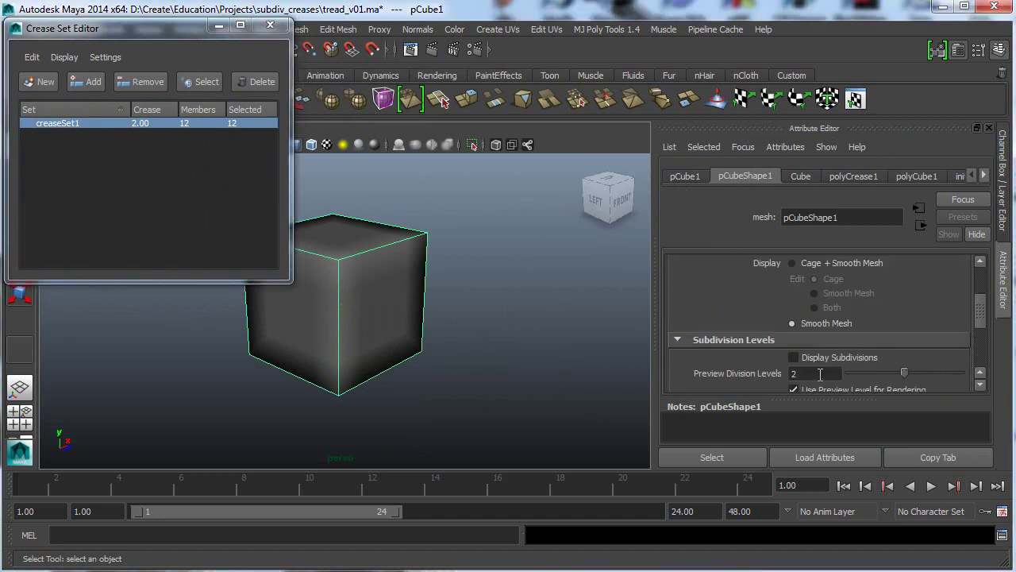
left_click_drag(819, 373, 778, 378)
type("5")
key("Return")
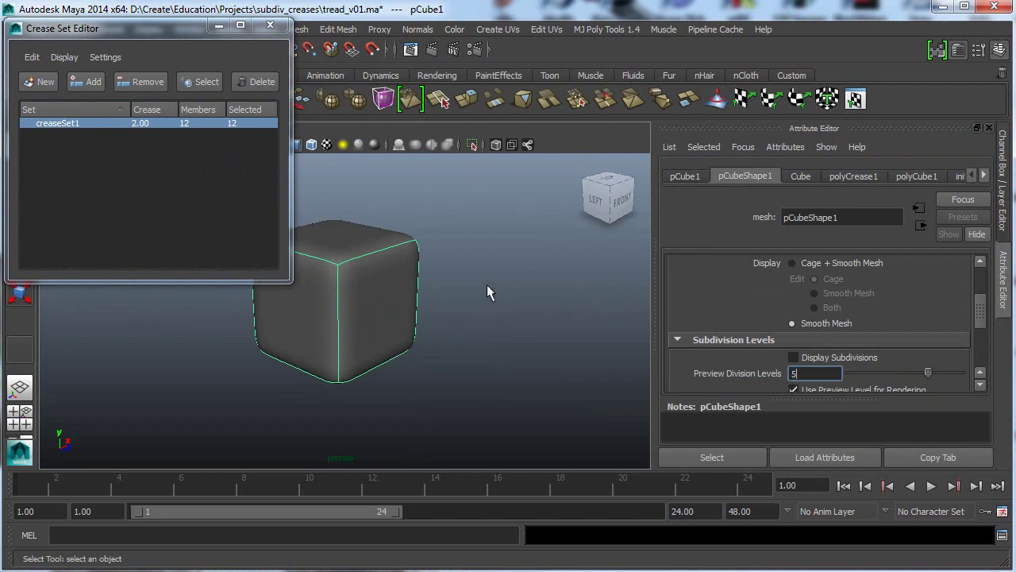
Step: Orbit closer and toggle the cube's selection to inspect the rounded creased edges
left_click(428, 288)
key("ctrl+z")
middle_click_drag(408, 297, 456, 299, "alt")
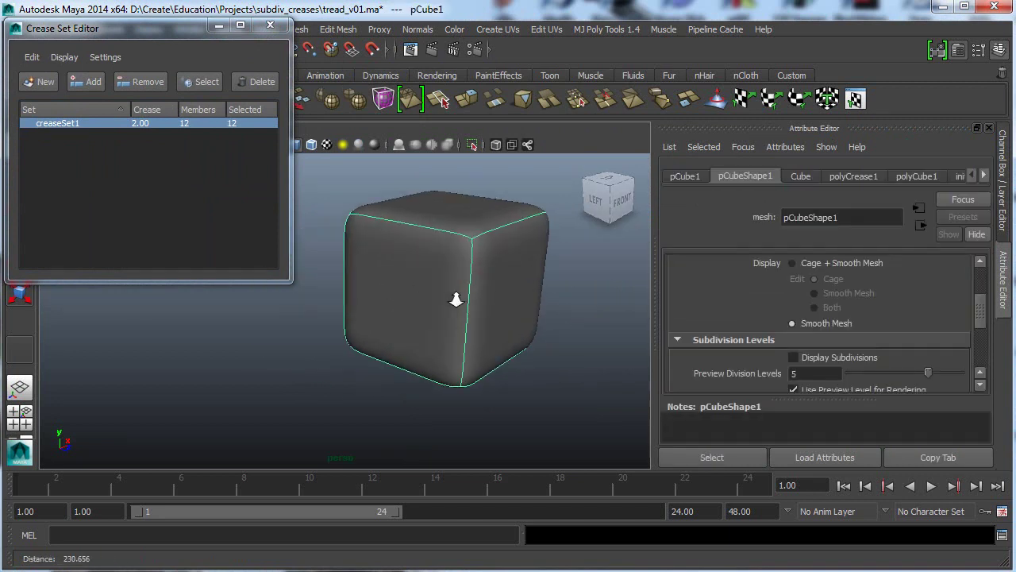
mouse_move(456, 300)
left_mouse_down("alt")
mouse_move(421, 315)
mouse_move(454, 324)
mouse_move(455, 307)
left_mouse_up("alt")
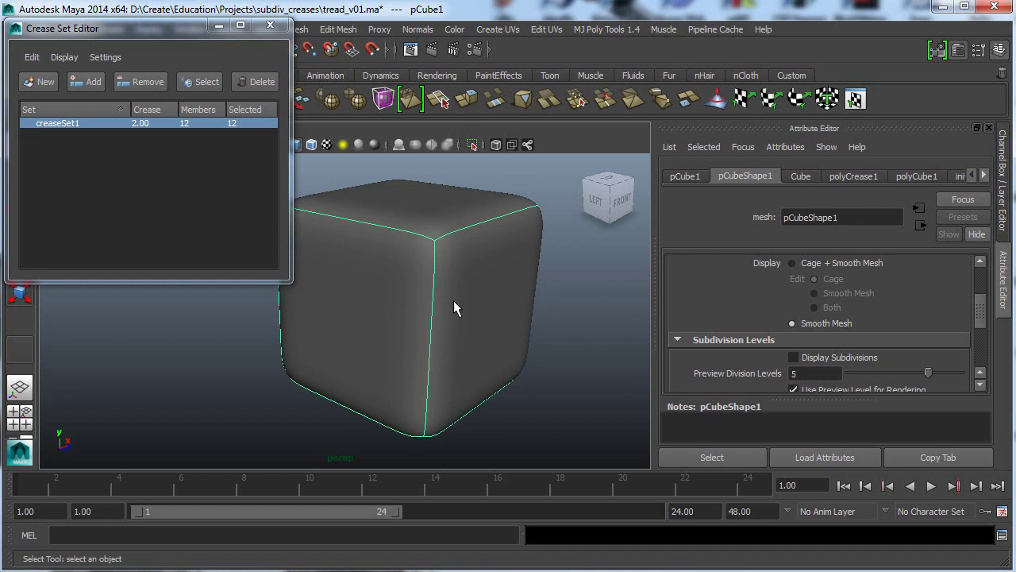
left_click(539, 291)
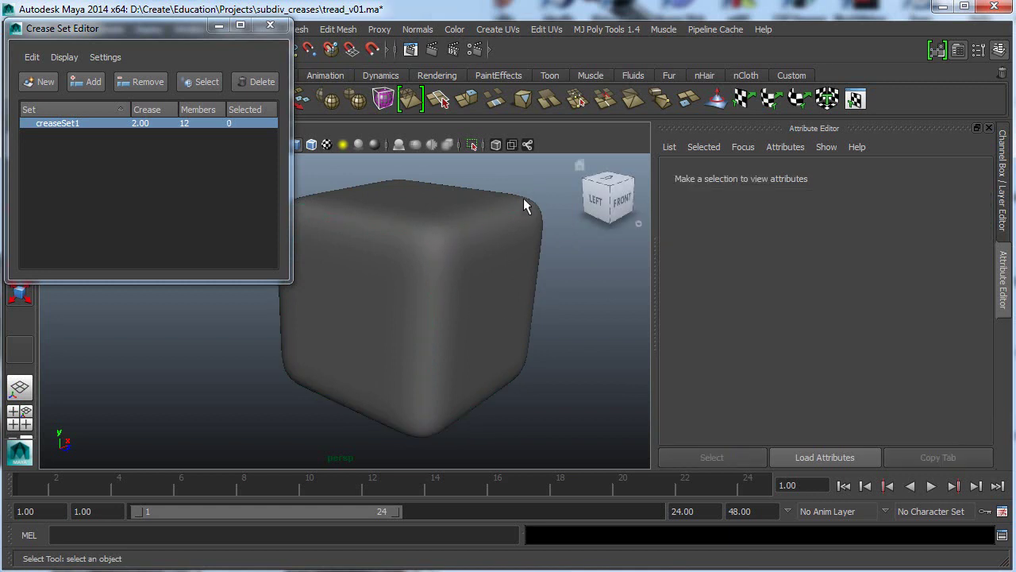
left_click(440, 256)
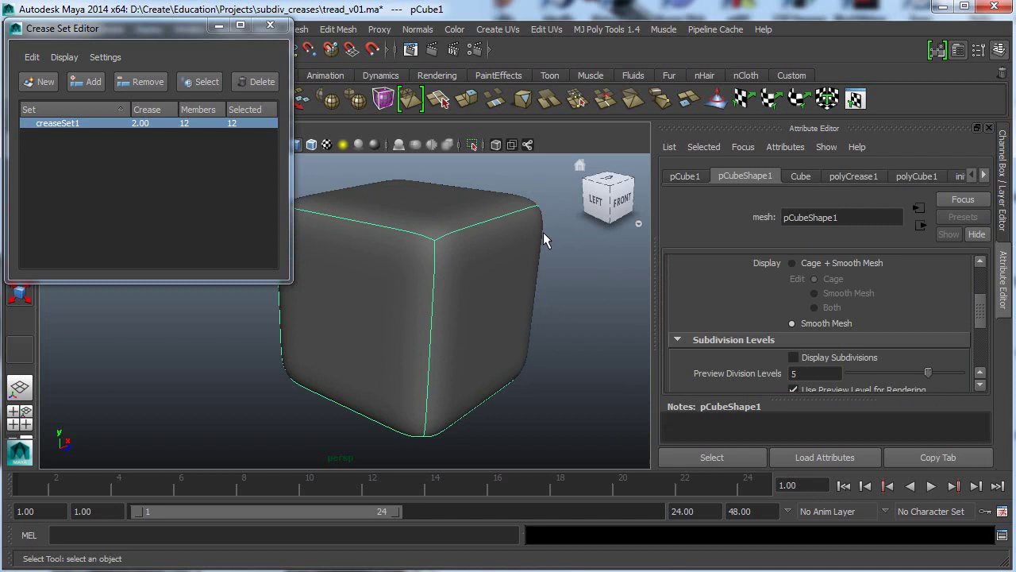
left_click(569, 245)
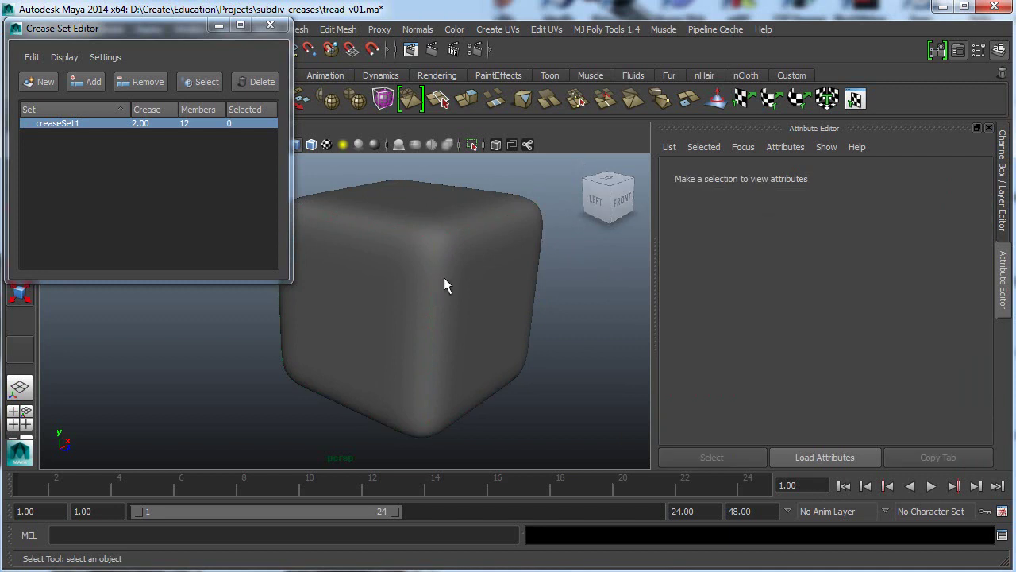
Step: Set creaseSet1's crease value to 4.00 in the Crease Set Editor
left_click_drag(190, 38, 801, 89)
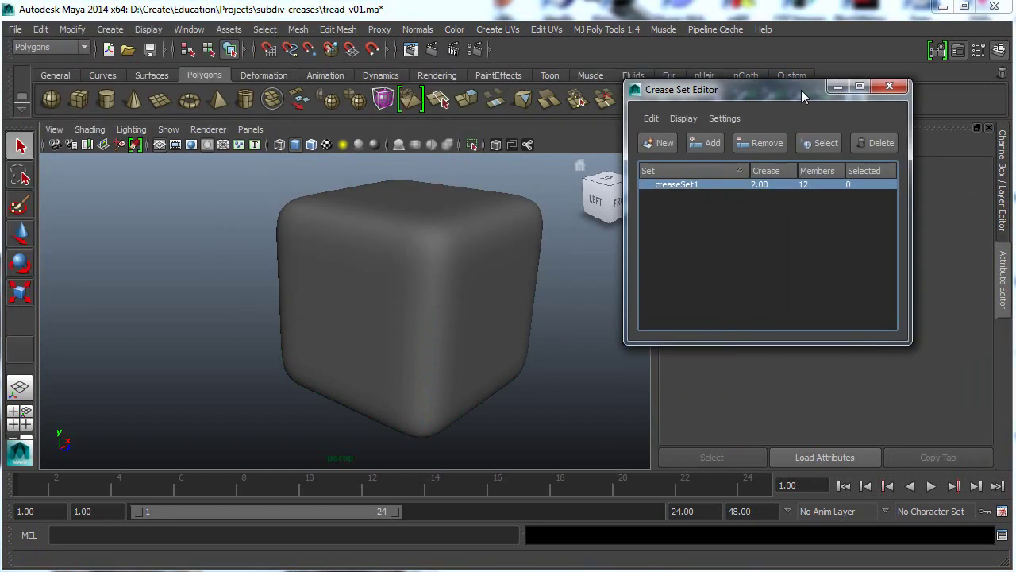
double_click(760, 184)
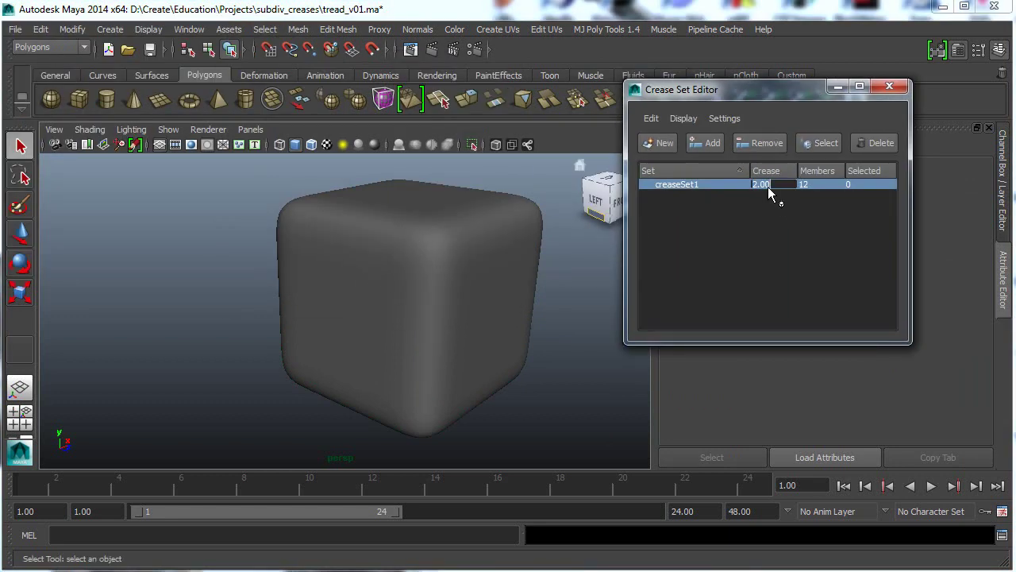
type("4")
key("Return")
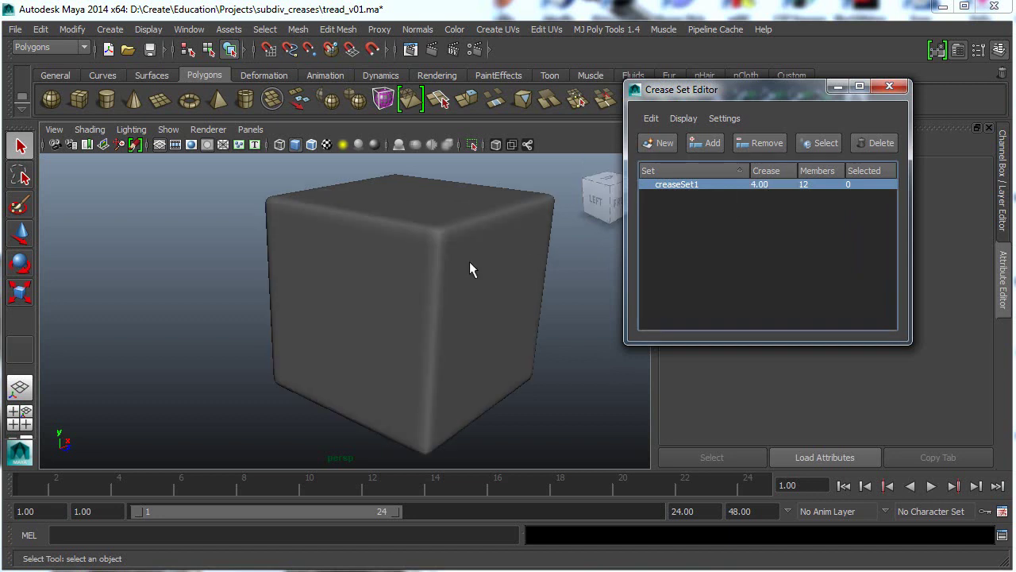
Step: Orbit and zoom around the cube to inspect its sharper smoothed edges
left_click_drag(517, 265, 389, 262, "alt")
right_click_drag(390, 262, 377, 268, "alt")
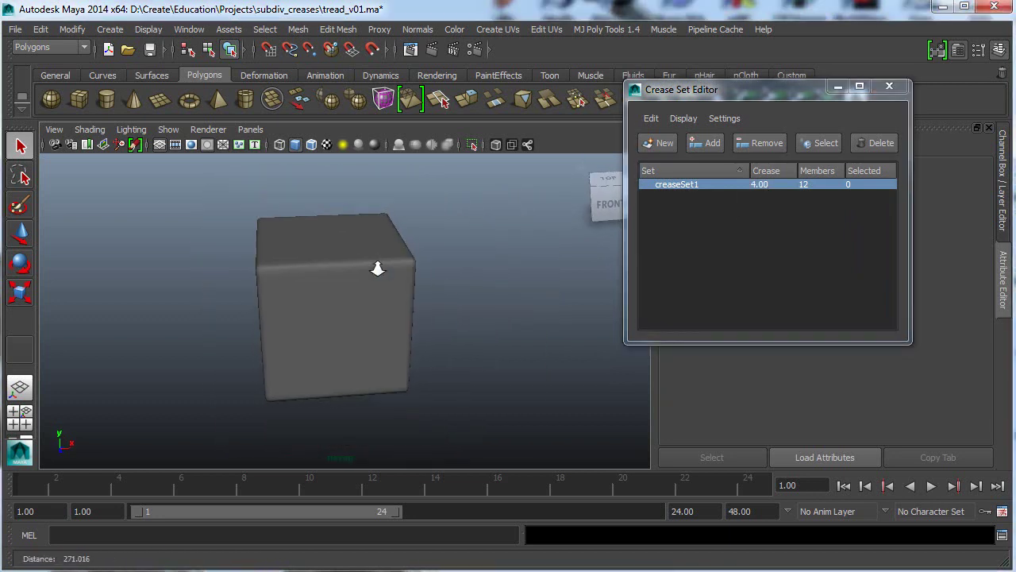
left_click_drag(376, 267, 312, 281, "alt")
right_click_drag(313, 281, 333, 277, "alt")
mouse_move(334, 277)
left_mouse_down("alt")
mouse_move(318, 277)
mouse_move(346, 283)
left_mouse_up("alt")
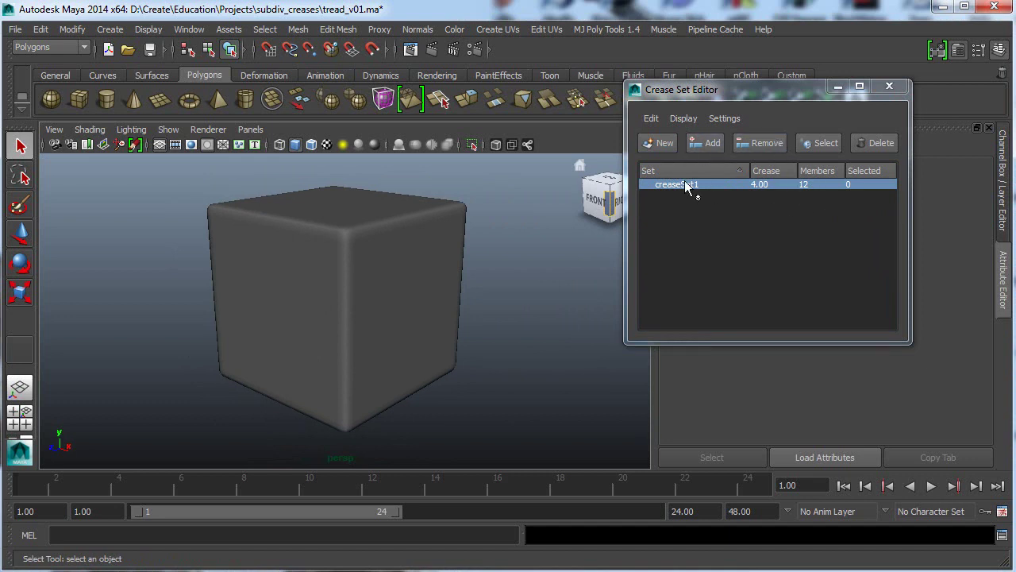
left_click(1002, 182)
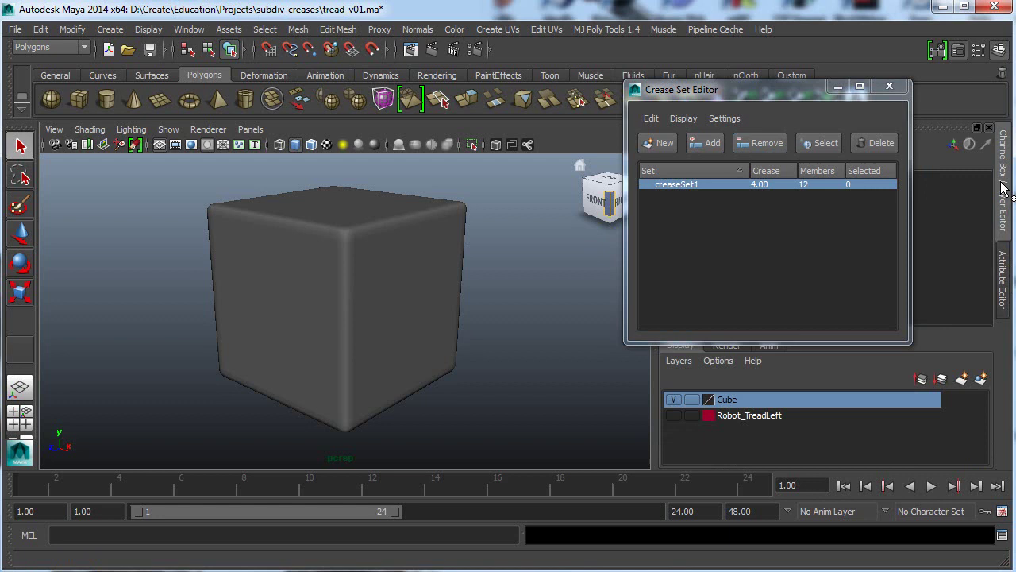
Step: Hide the Cube layer, show Robot_TreadLeft, frame the treads, and select Tread_Full
left_click(829, 400)
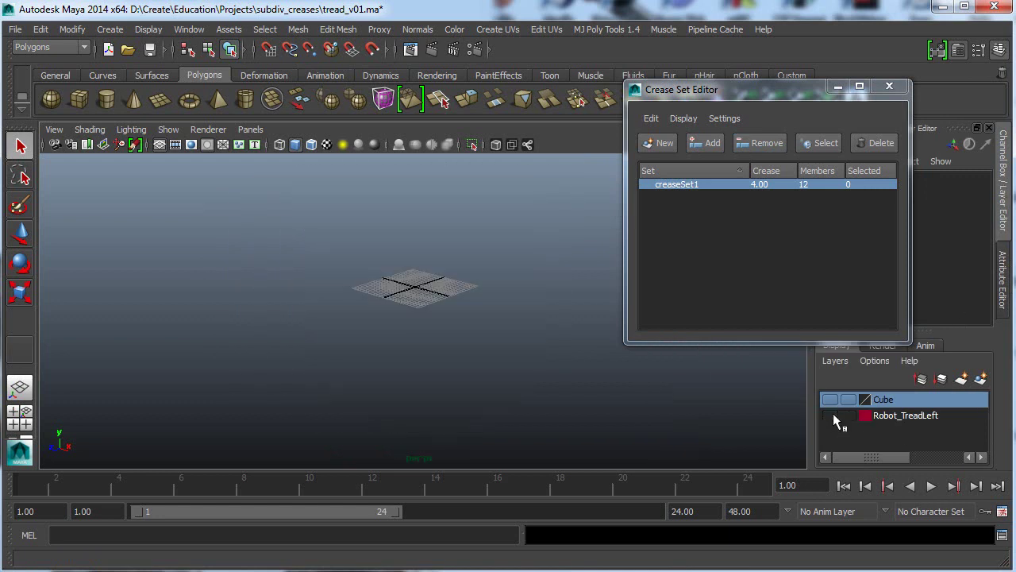
left_click(830, 415)
key("a")
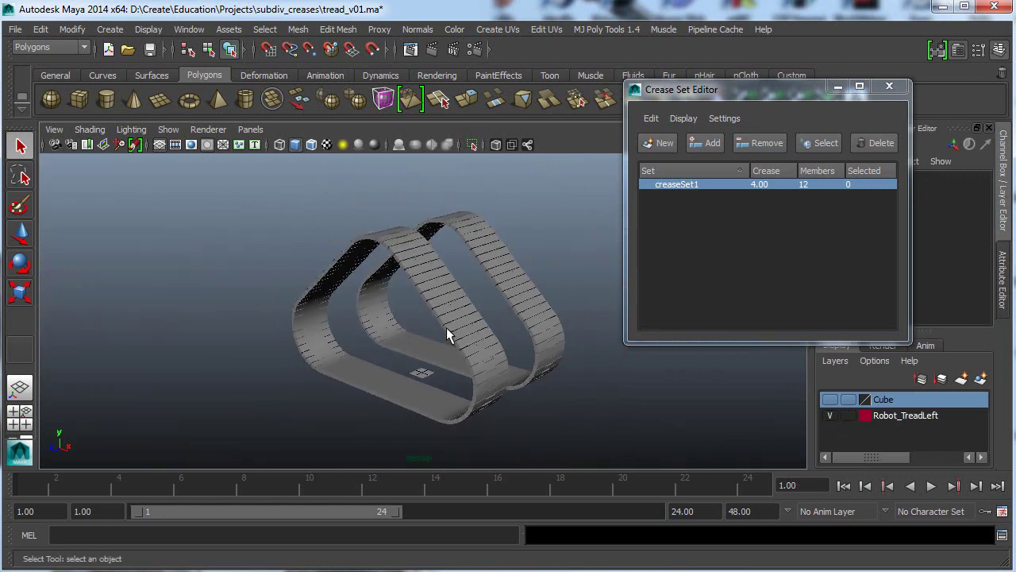
left_click_drag(447, 336, 369, 323, "alt")
right_click_drag(368, 322, 509, 329, "alt")
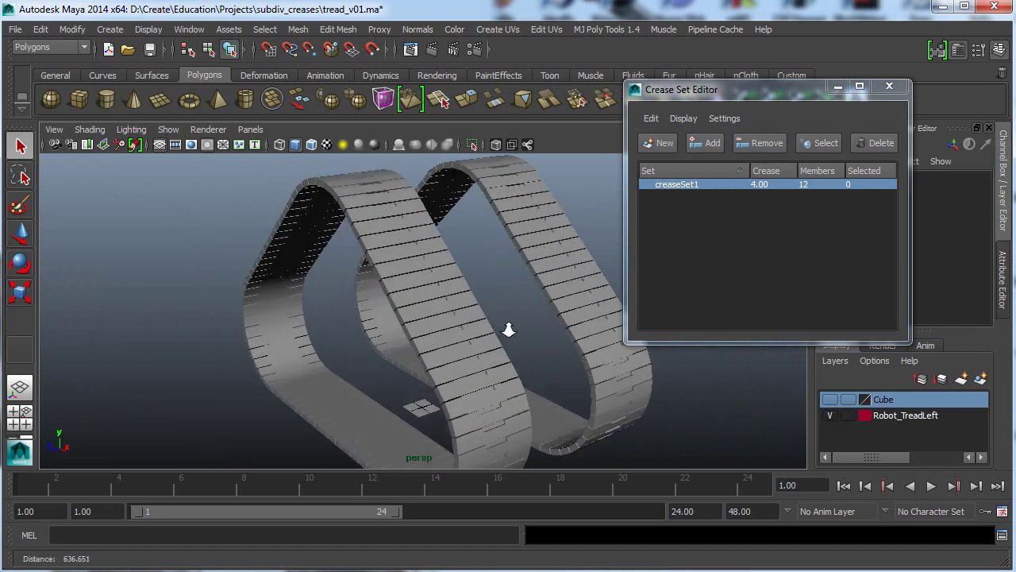
left_click(448, 335)
mouse_move(300, 317)
right_mouse_down("alt")
mouse_move(578, 318)
mouse_move(302, 312)
right_mouse_up("alt")
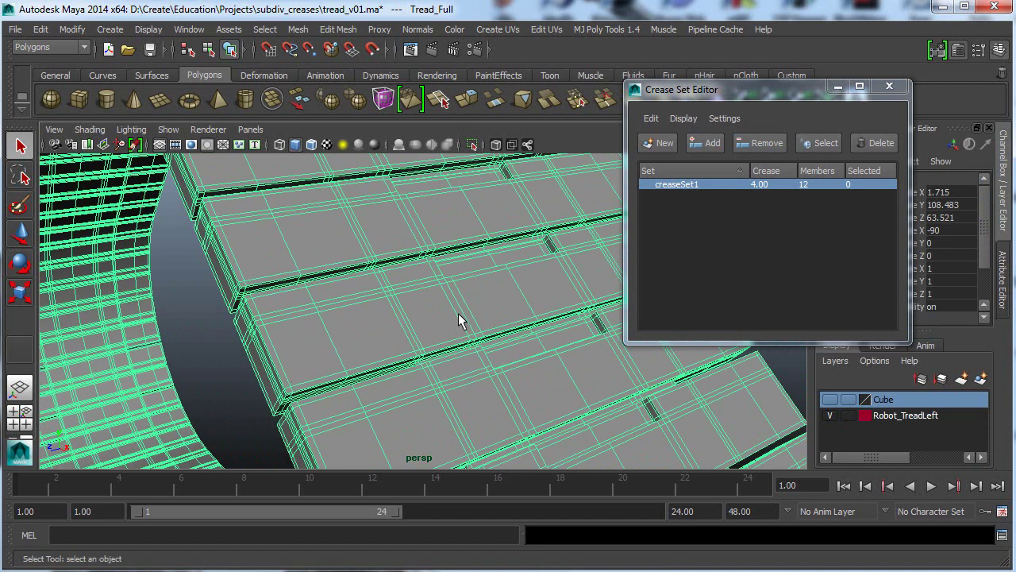
Step: Turn on Tread_Full's smooth mesh preview, accepting the heavy face-count warning
right_click_drag(512, 290, 450, 308, "alt")
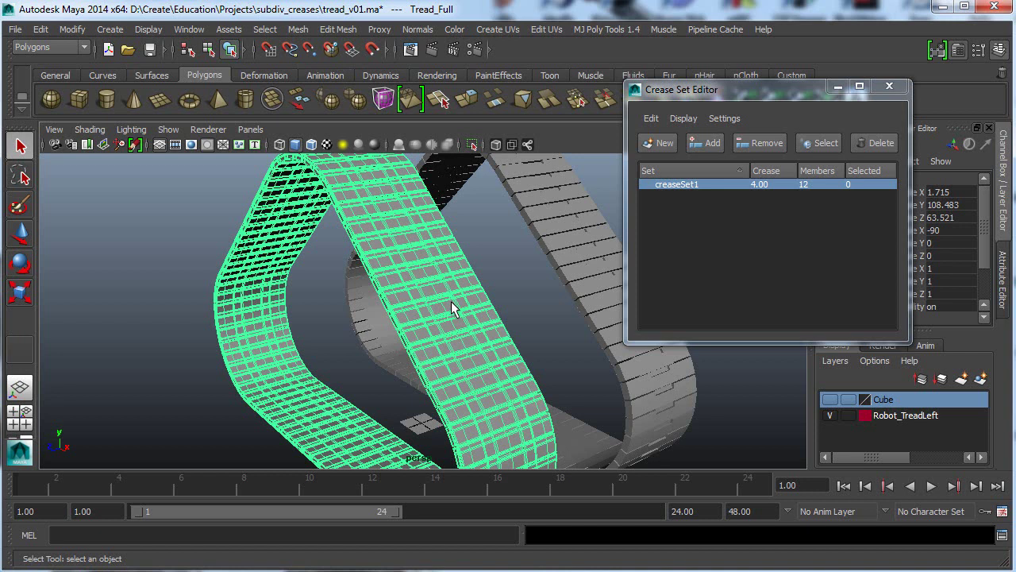
key("3")
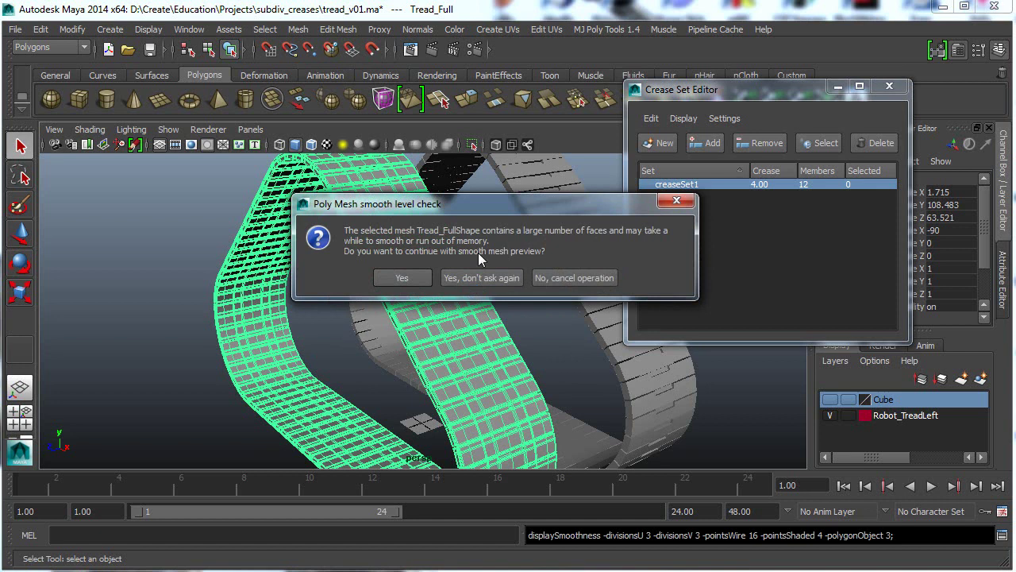
left_click(409, 278)
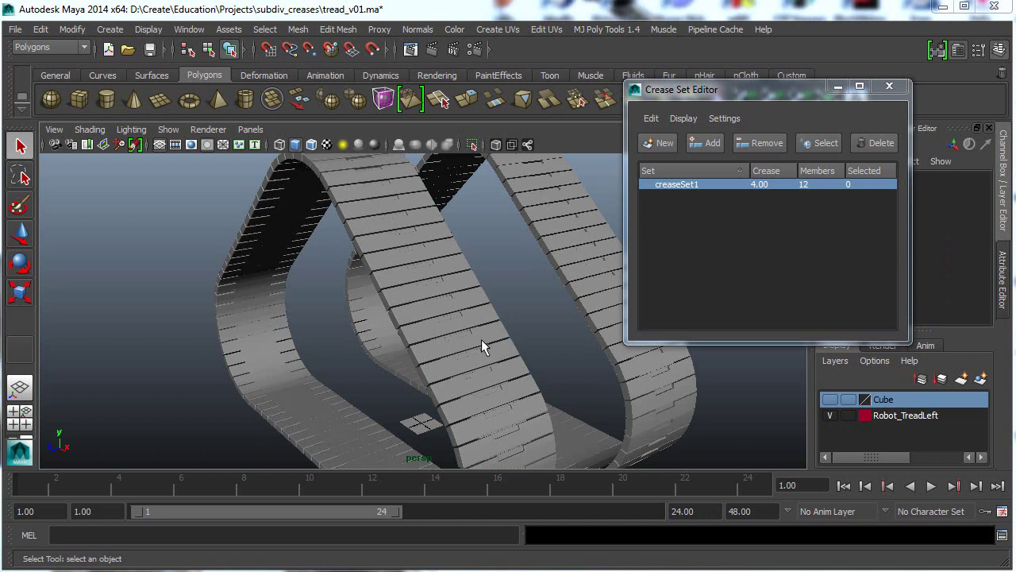
Step: Orbit around the treads and select the right tread mesh, Tread_Crease
left_click_drag(481, 342, 400, 335, "alt")
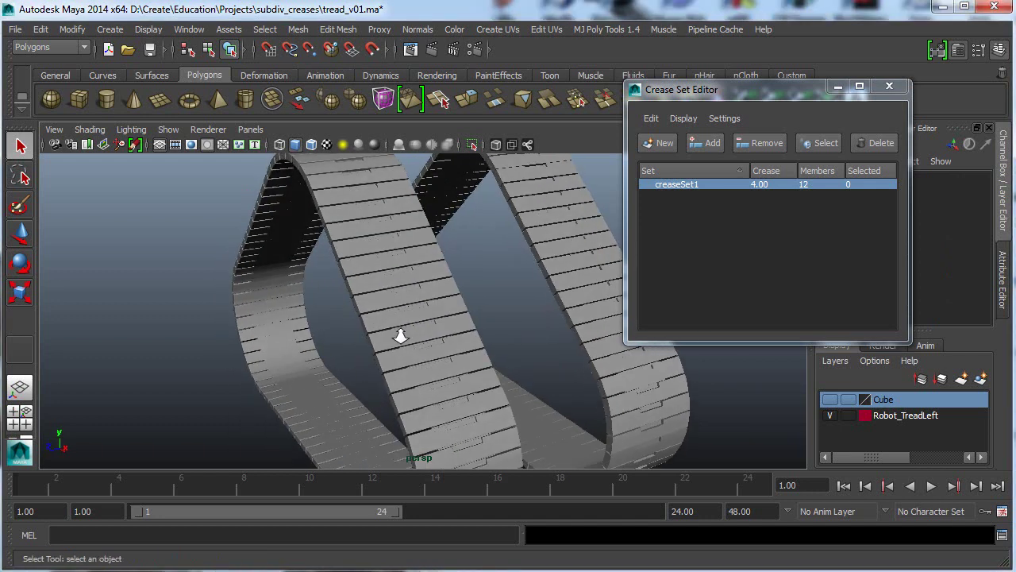
right_click_drag(400, 336, 524, 344, "alt")
middle_click_drag(522, 342, 408, 352, "alt")
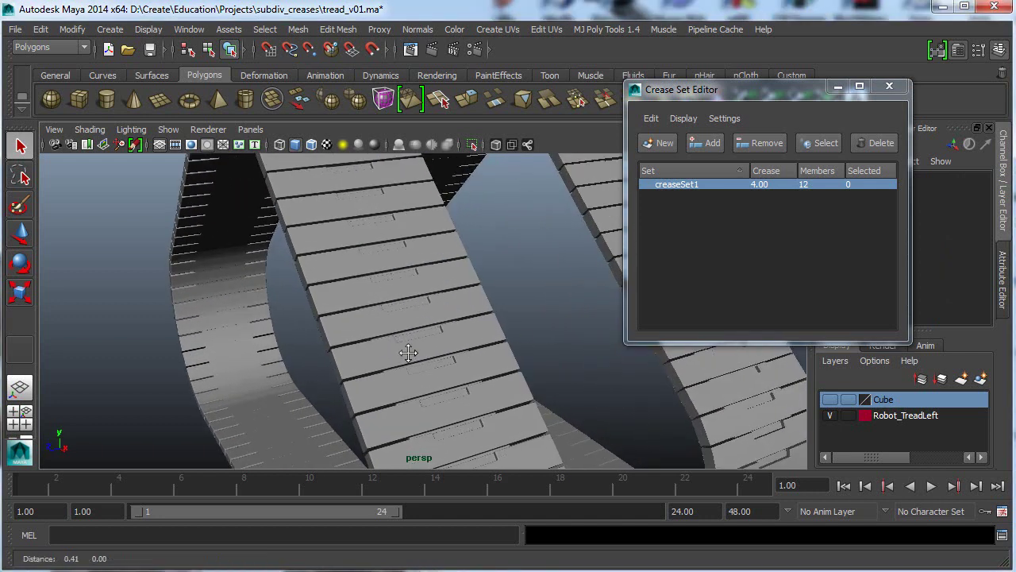
left_click(494, 302)
right_click_drag(494, 302, 431, 305, "alt")
left_click_drag(432, 304, 296, 276, "alt")
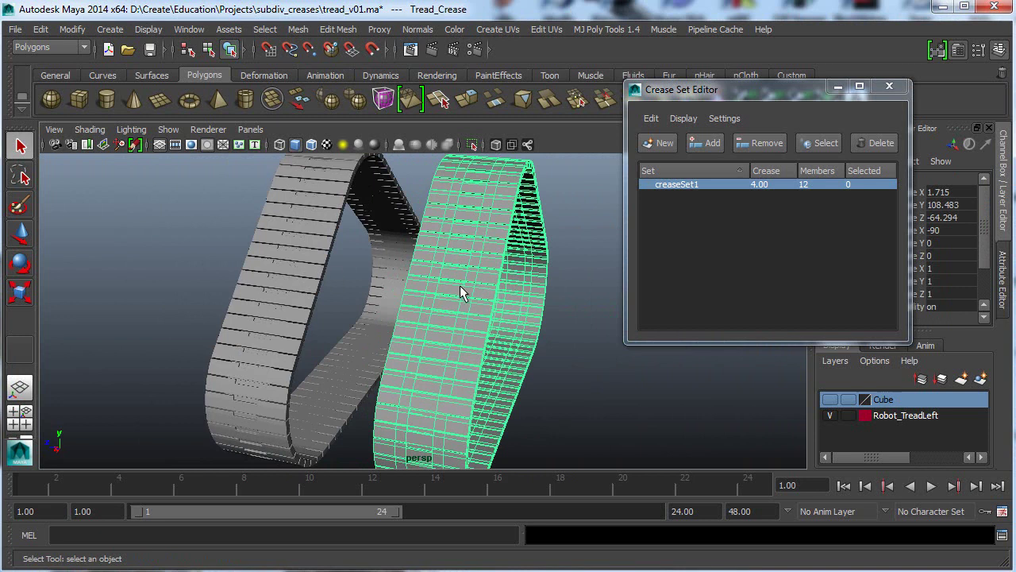
left_click_drag(458, 290, 513, 281, "alt")
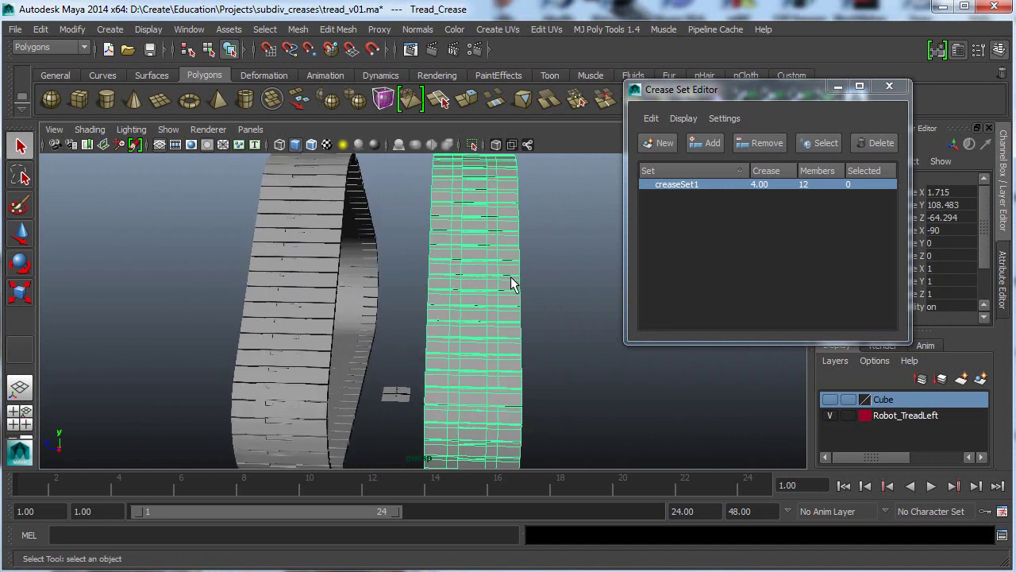
scroll(526, 291, "up", 4)
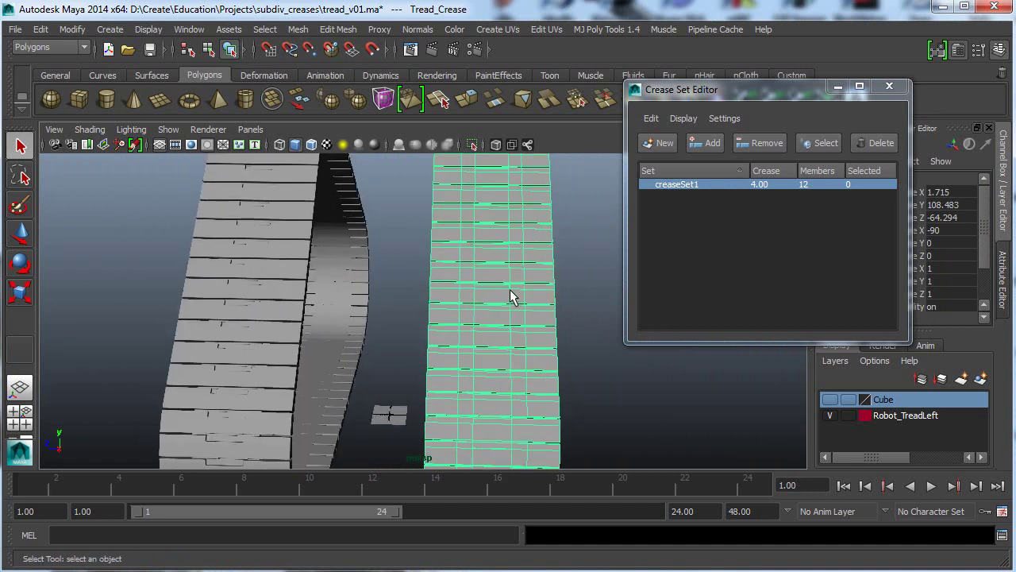
Step: Preview Tread_Crease smoothed, then deselect and orbit to inspect its rounded segments
key("3")
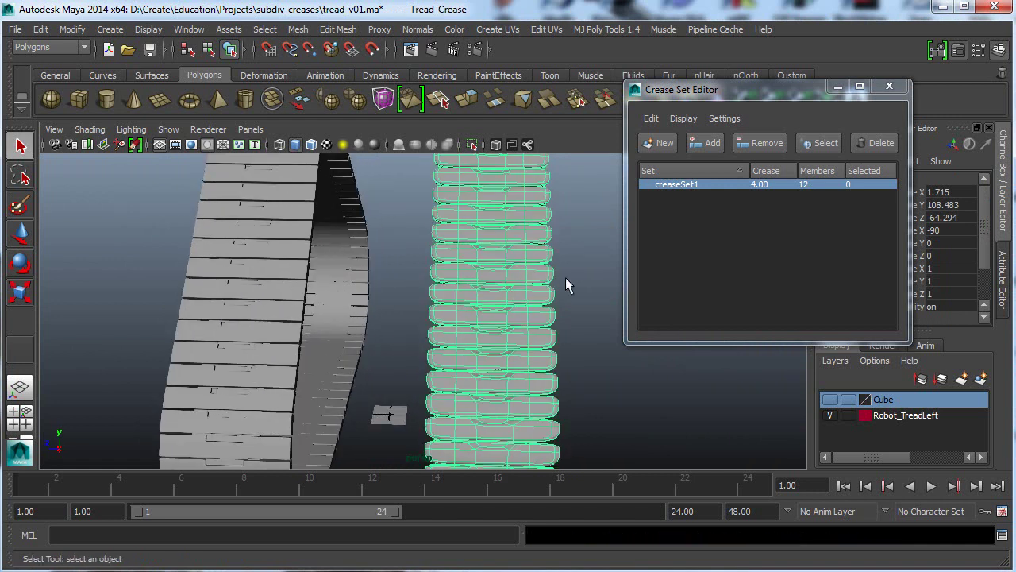
left_click(512, 316)
left_click_drag(488, 315, 516, 310, "alt")
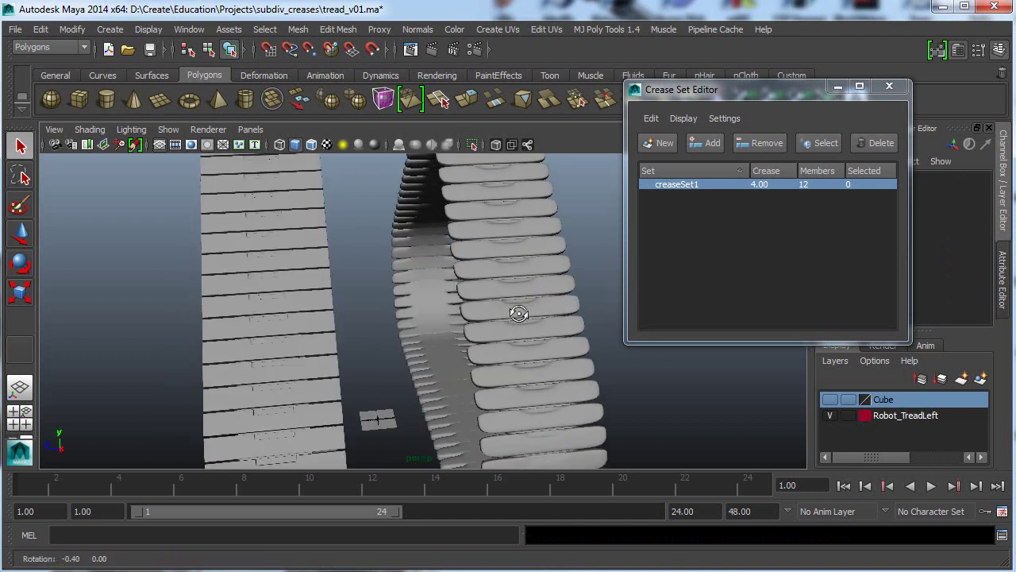
right_click_drag(516, 310, 496, 308, "alt")
left_click_drag(496, 309, 479, 309, "alt")
middle_click_drag(478, 308, 474, 306, "alt")
left_click_drag(473, 305, 485, 303, "alt")
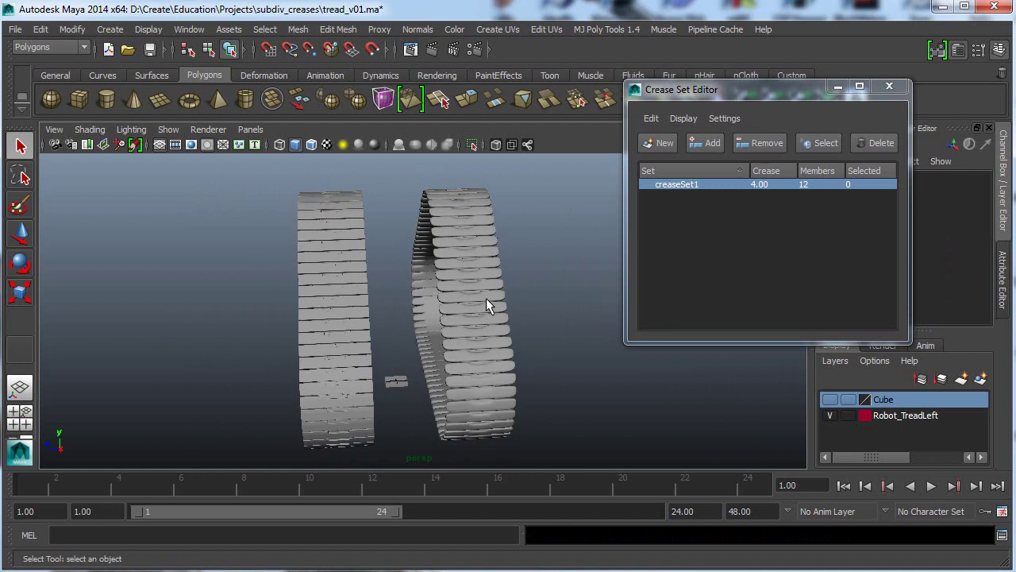
Step: Select Tread_Crease and marquee-select all 10700 of its edges
left_click(486, 300)
right_click(488, 307)
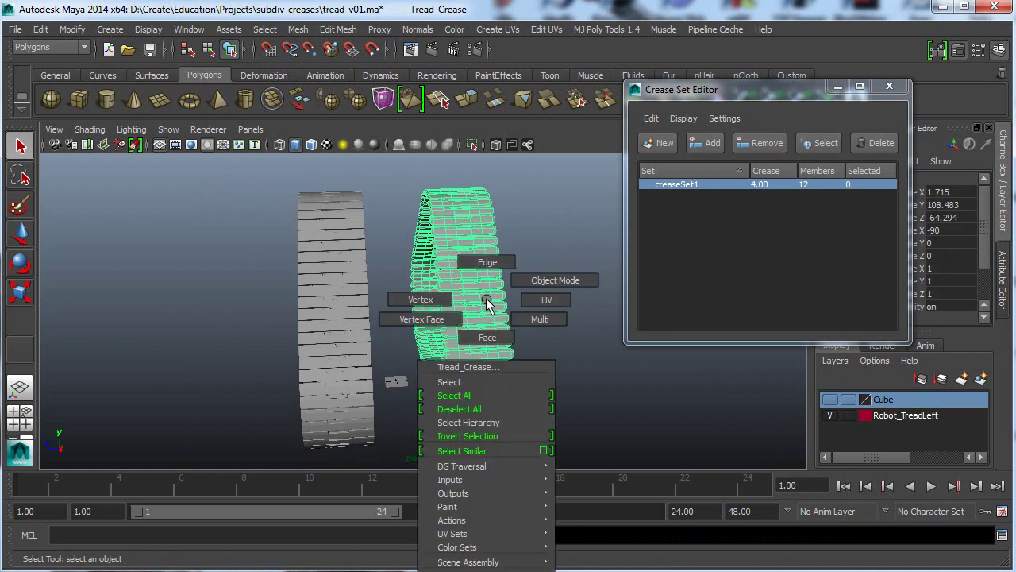
right_click_drag(487, 303, 488, 262)
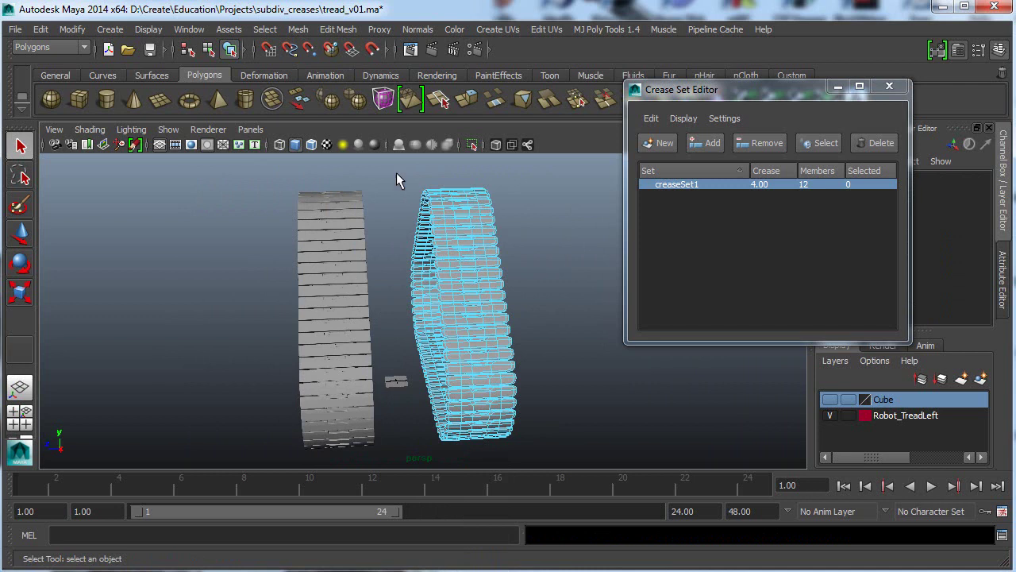
left_click_drag(392, 171, 548, 459)
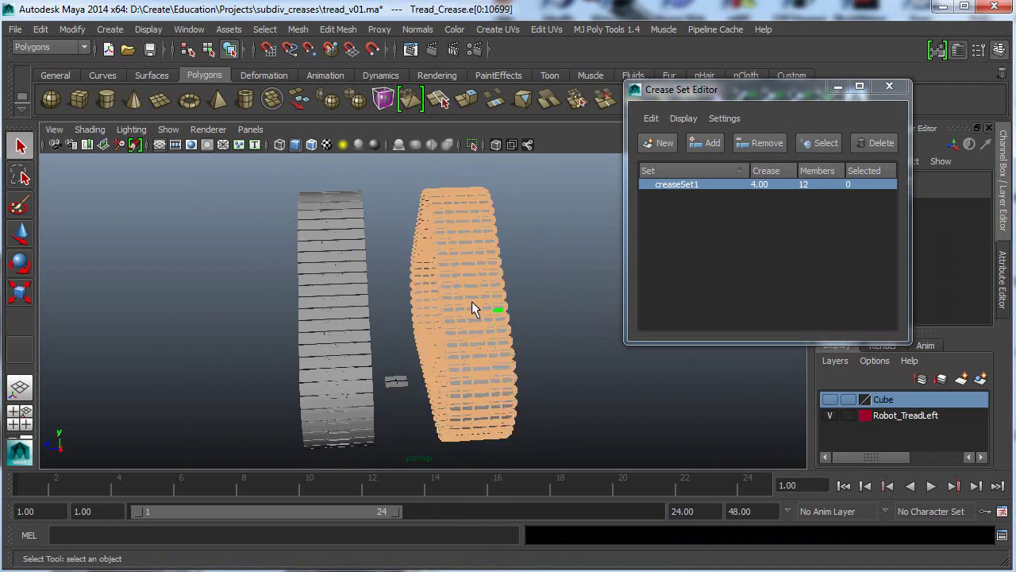
Step: Create creaseSet2 from those edges and set its crease value to 4.00
left_click(659, 145)
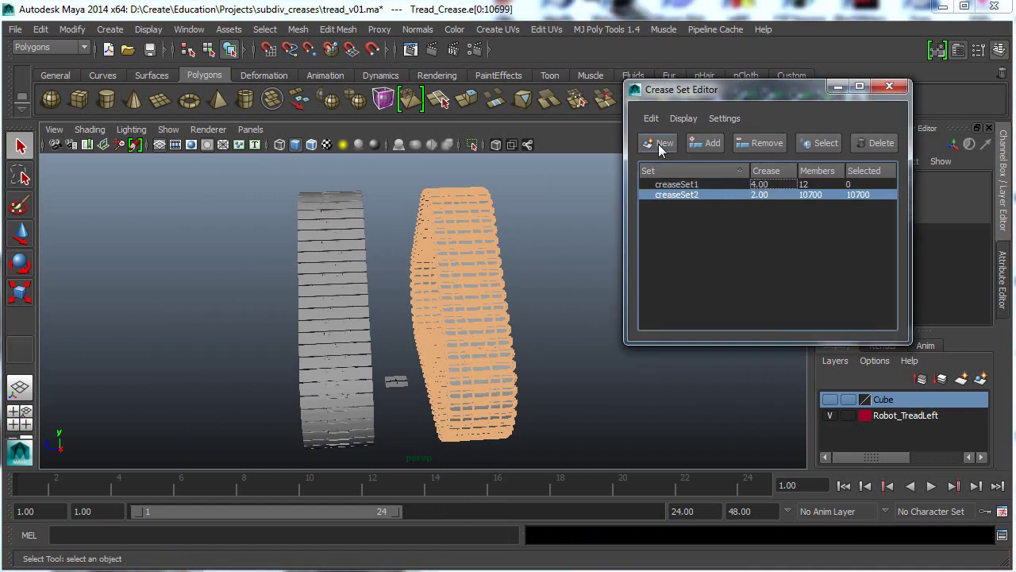
double_click(760, 194)
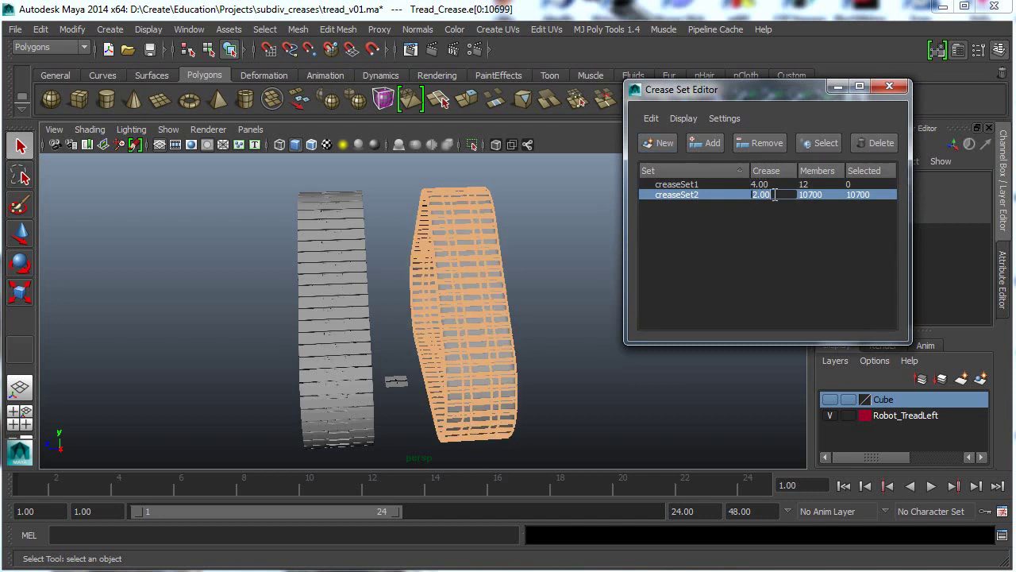
type("4")
key("Return")
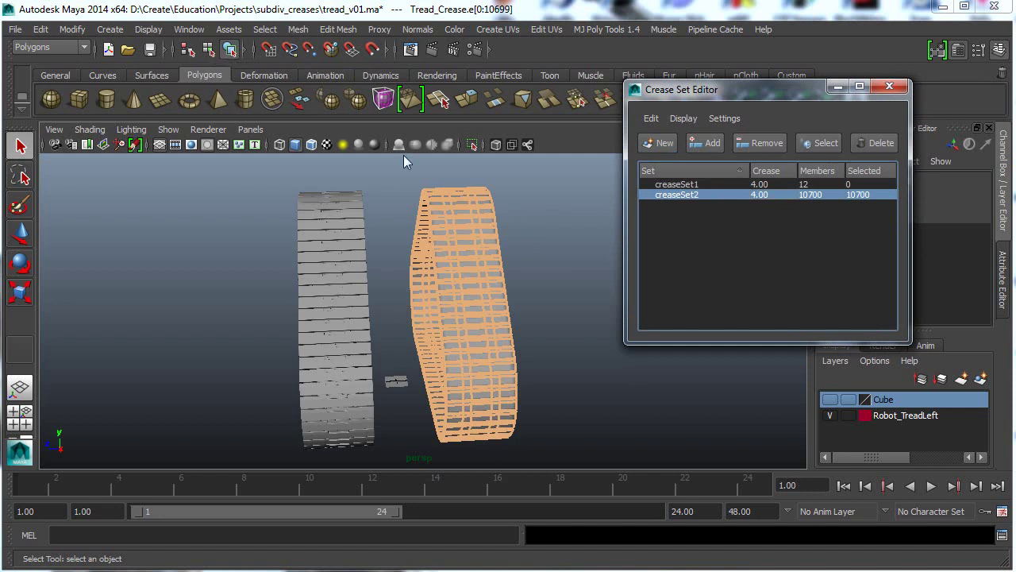
Step: Return to object mode, select creaseSet2, and raise Tread_CreaseShape's Preview Division Levels to 3
key("F8")
left_click(569, 372)
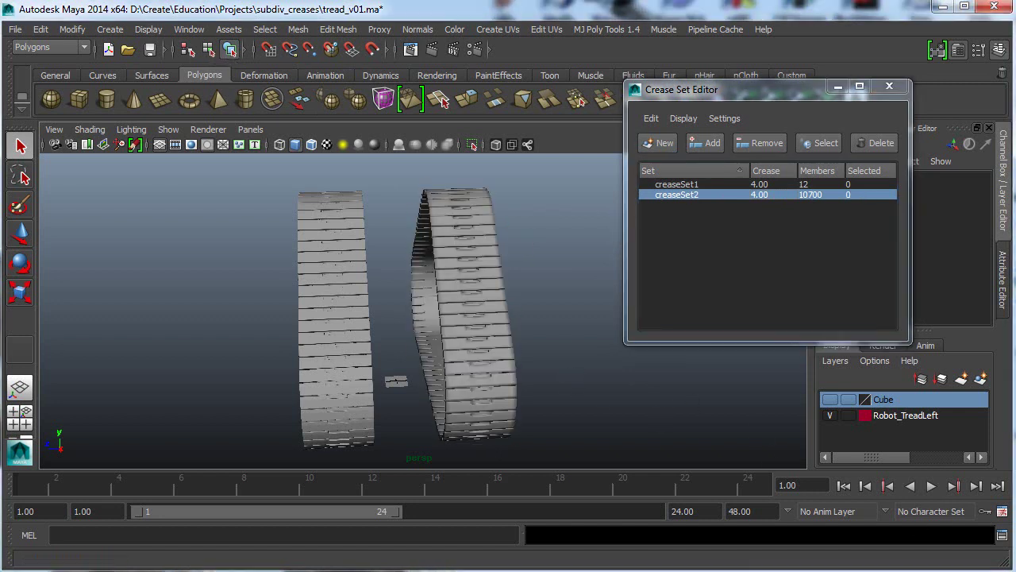
right_click_drag(484, 392, 503, 376, "alt")
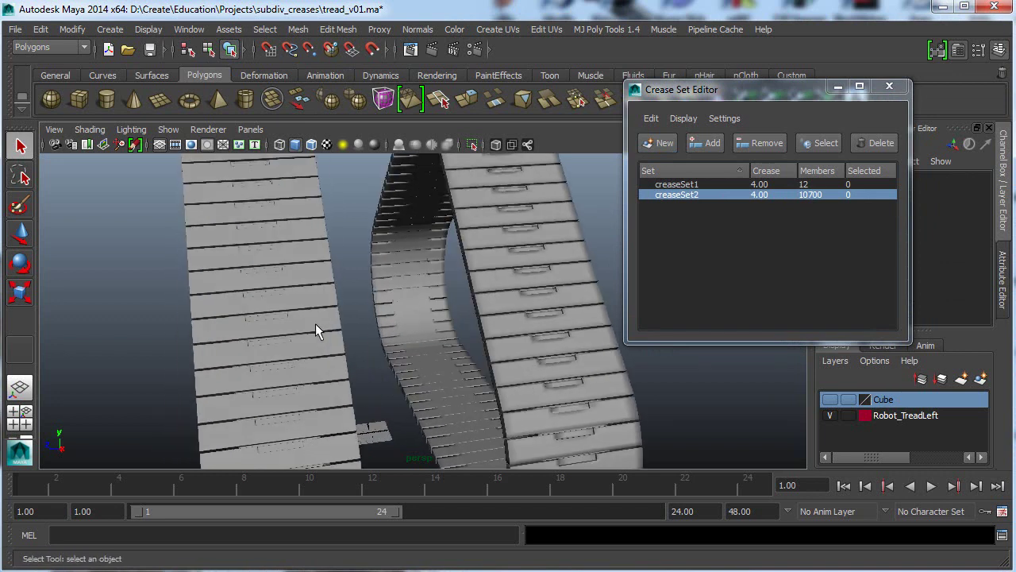
left_click(773, 193)
left_click_drag(777, 93, 231, 97)
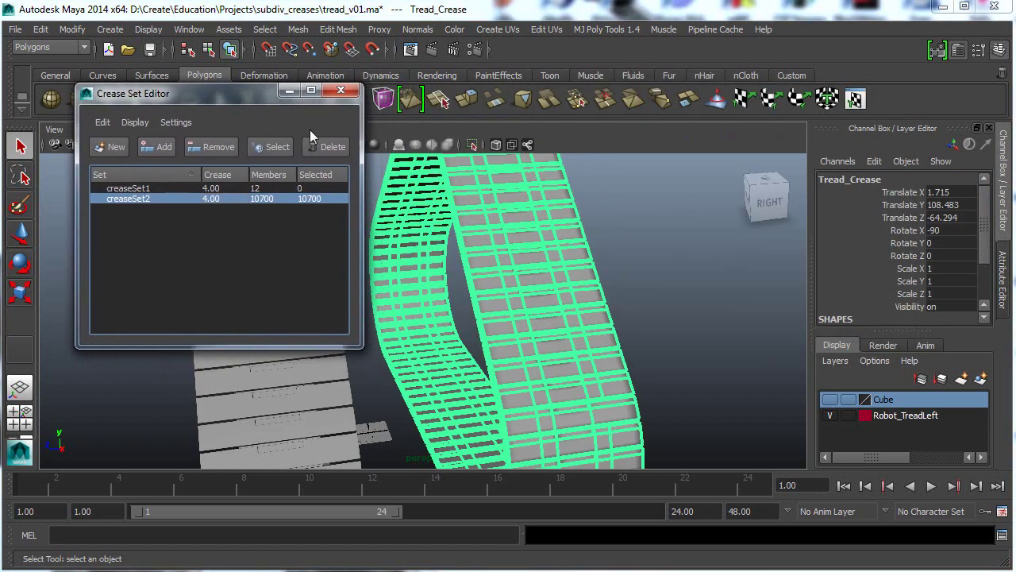
left_click(1001, 272)
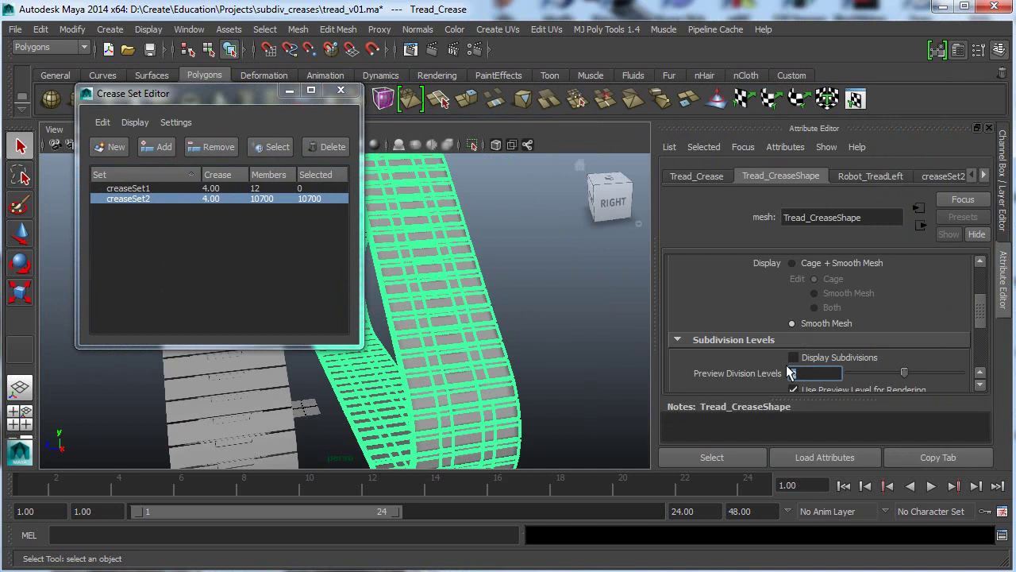
key("Return")
key("Return")
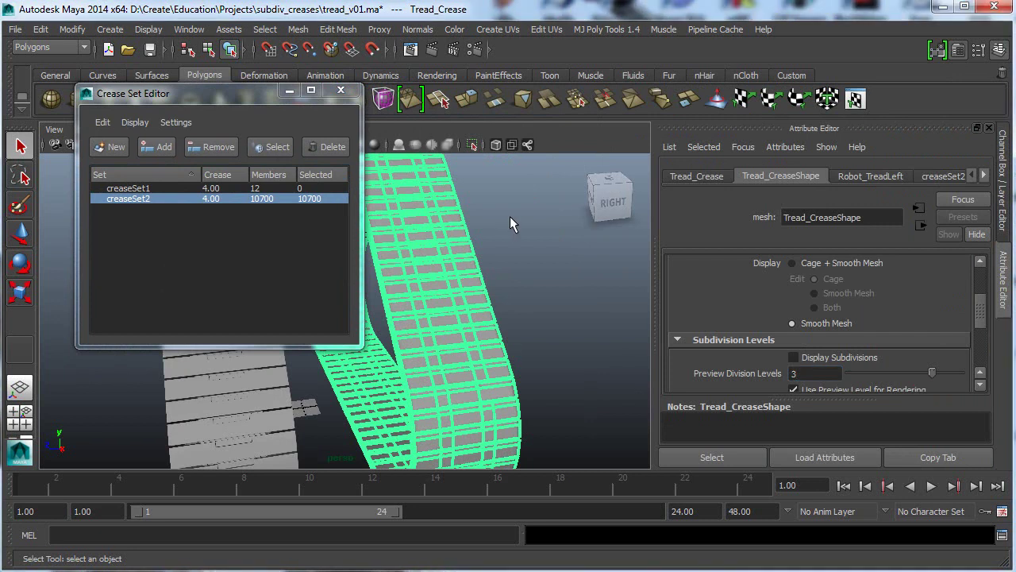
left_click(470, 305)
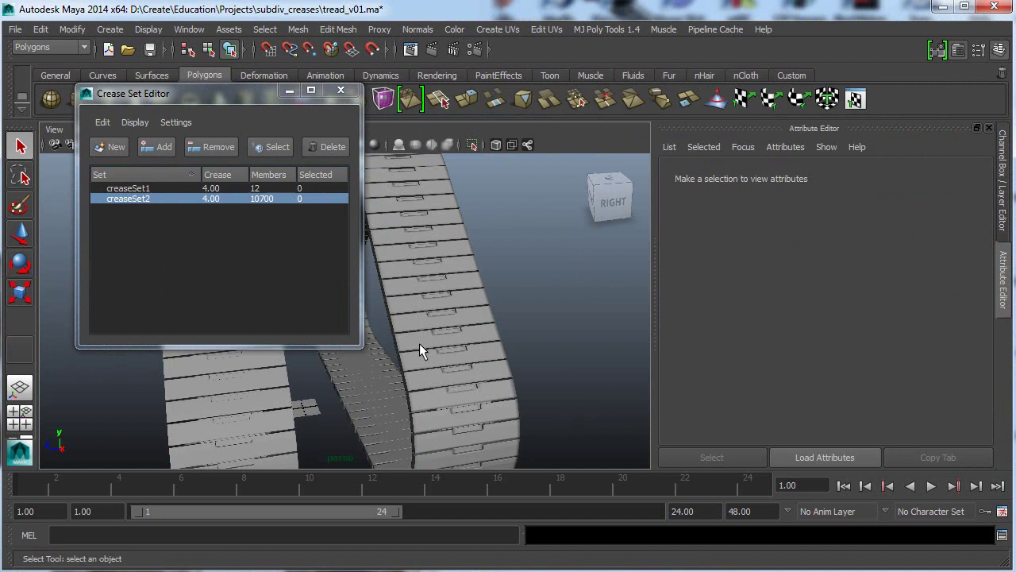
middle_click_drag(419, 342, 551, 302, "alt")
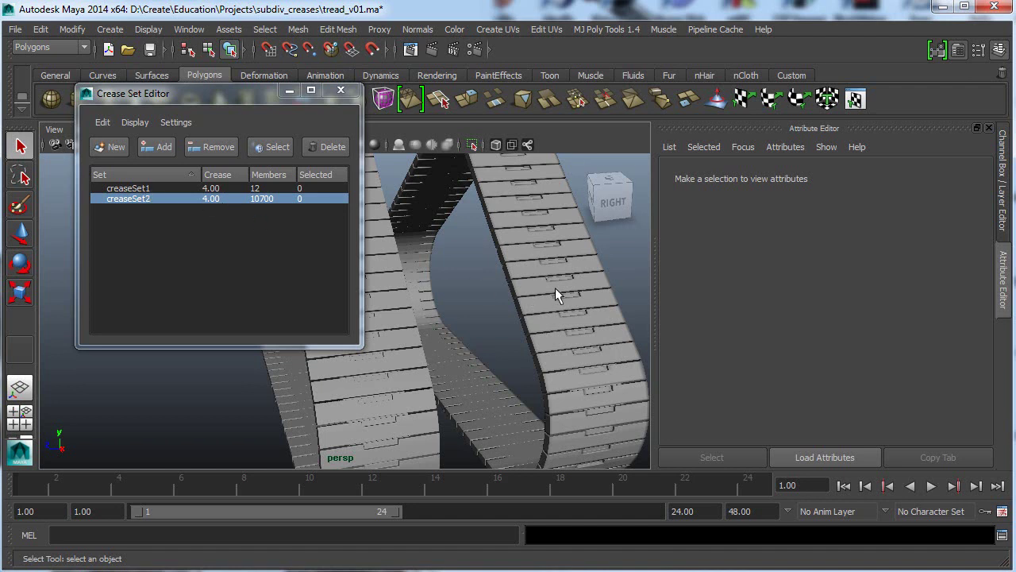
scroll(465, 295, "down", 5)
middle_click_drag(465, 293, 475, 294, "alt")
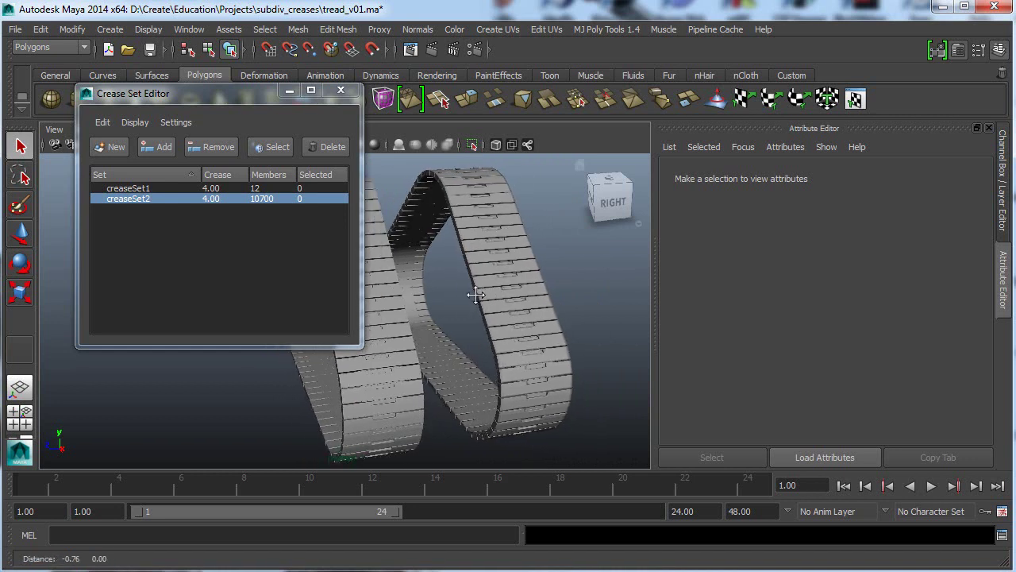
left_click_drag(475, 295, 524, 283, "alt")
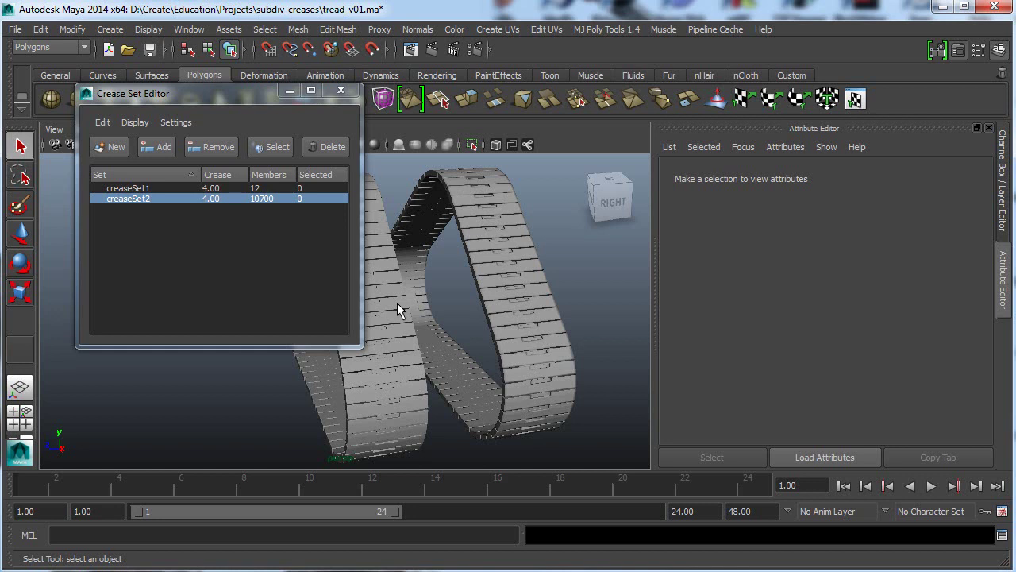
Step: Close the Crease Set Editor so only the two smoothed, creased tread loops remain in view
left_click(341, 90)
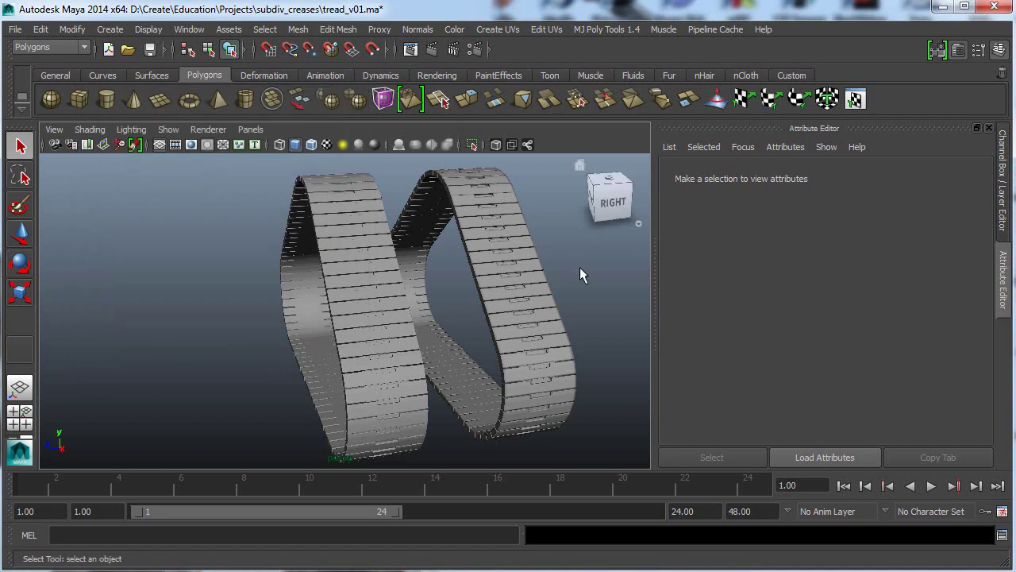